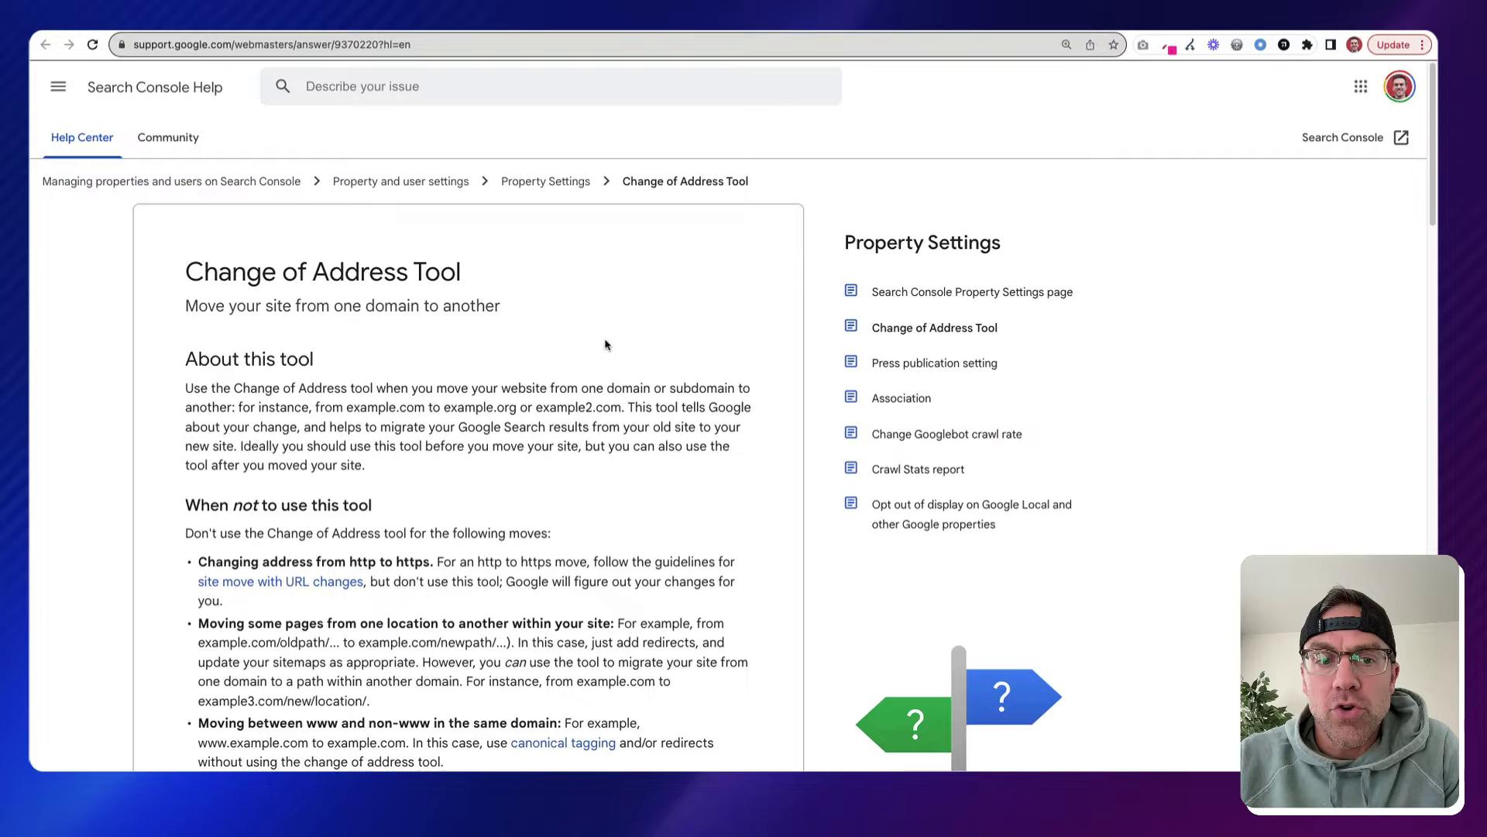
pyautogui.scroll(-1, 504, 383)
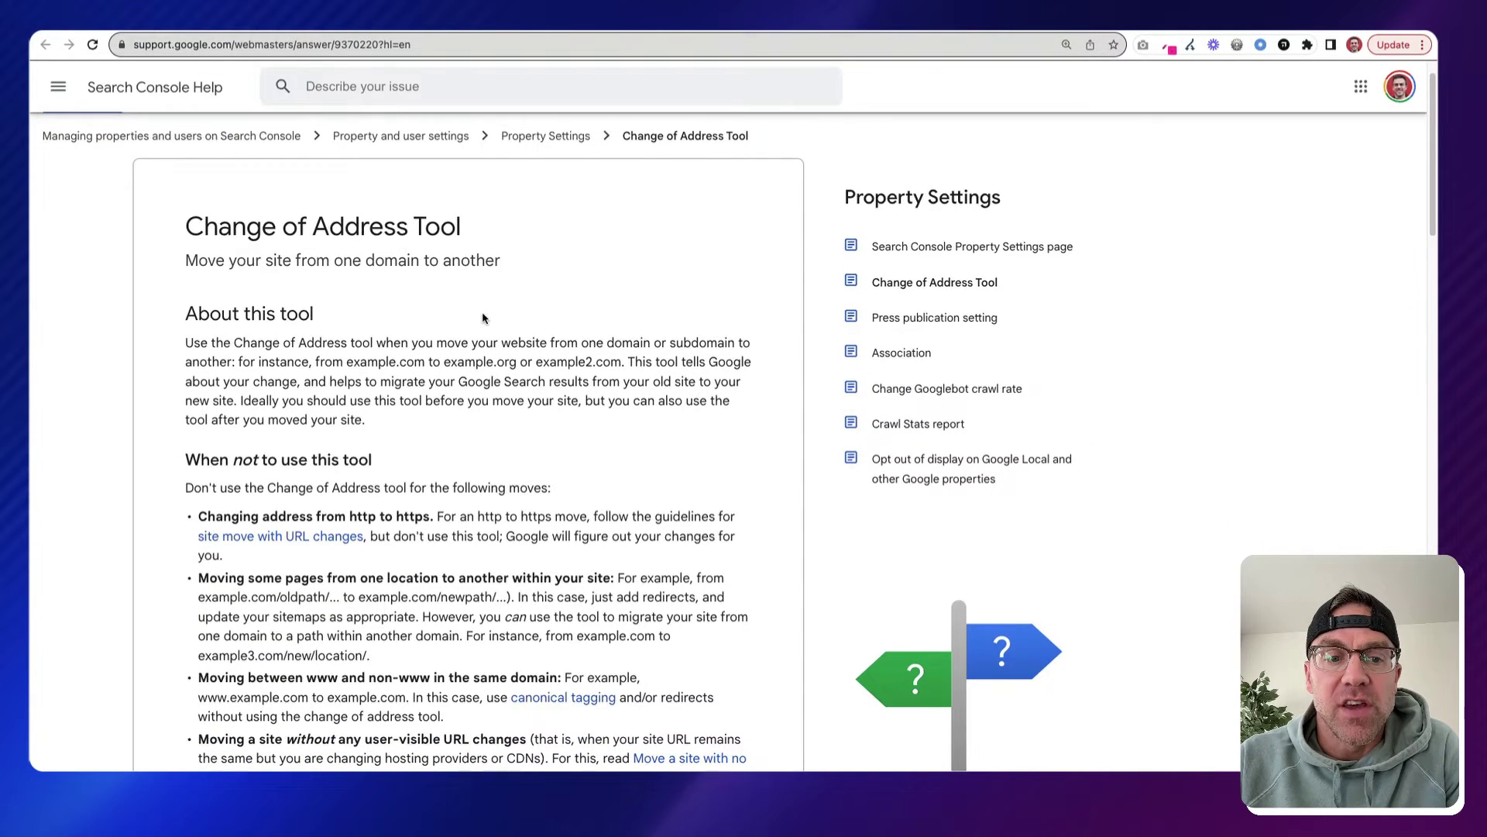
pyautogui.scroll(-5, 483, 318)
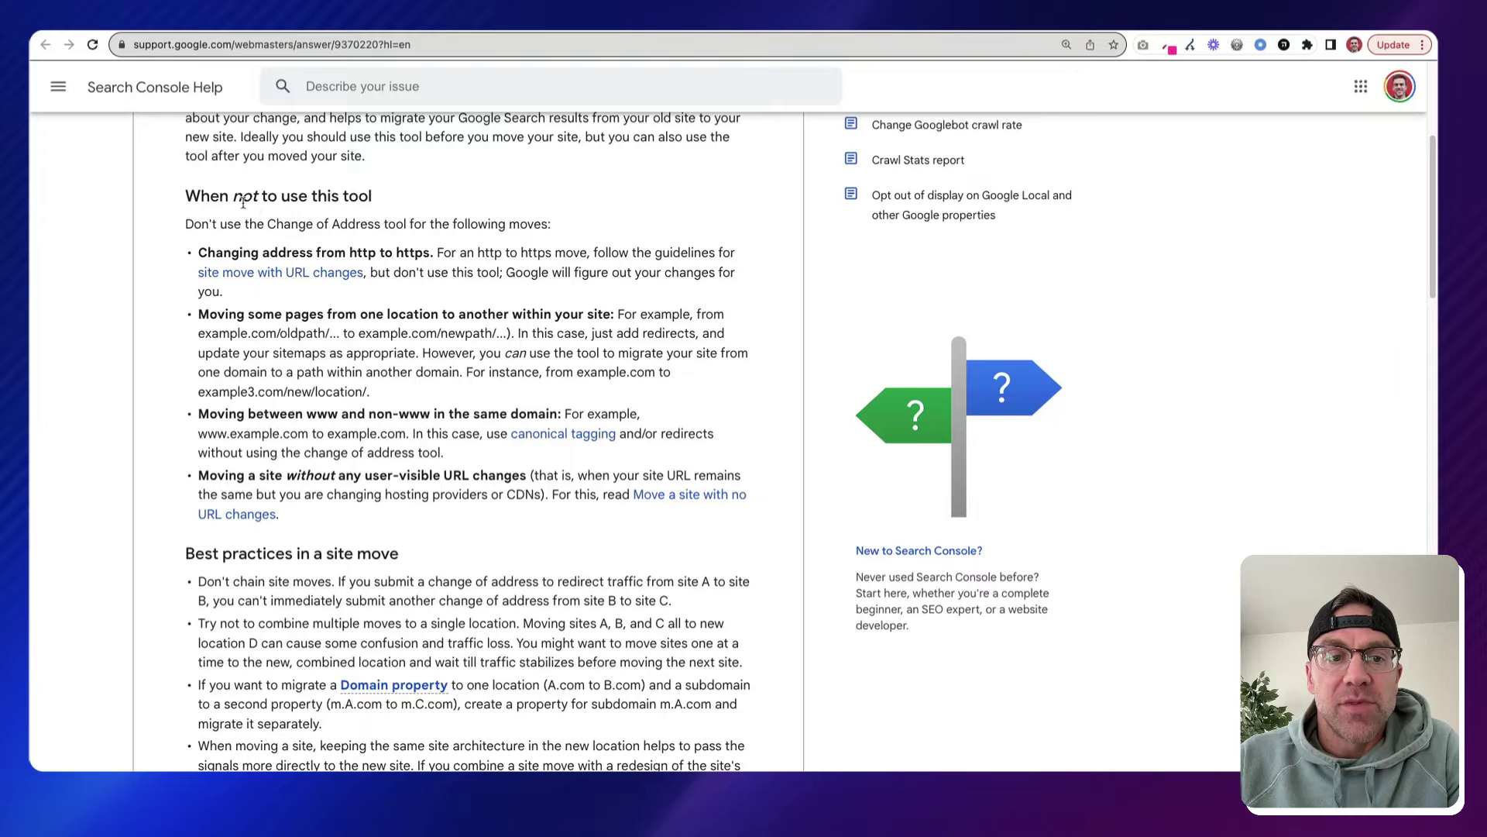
pyautogui.scroll(-1, 143, 290)
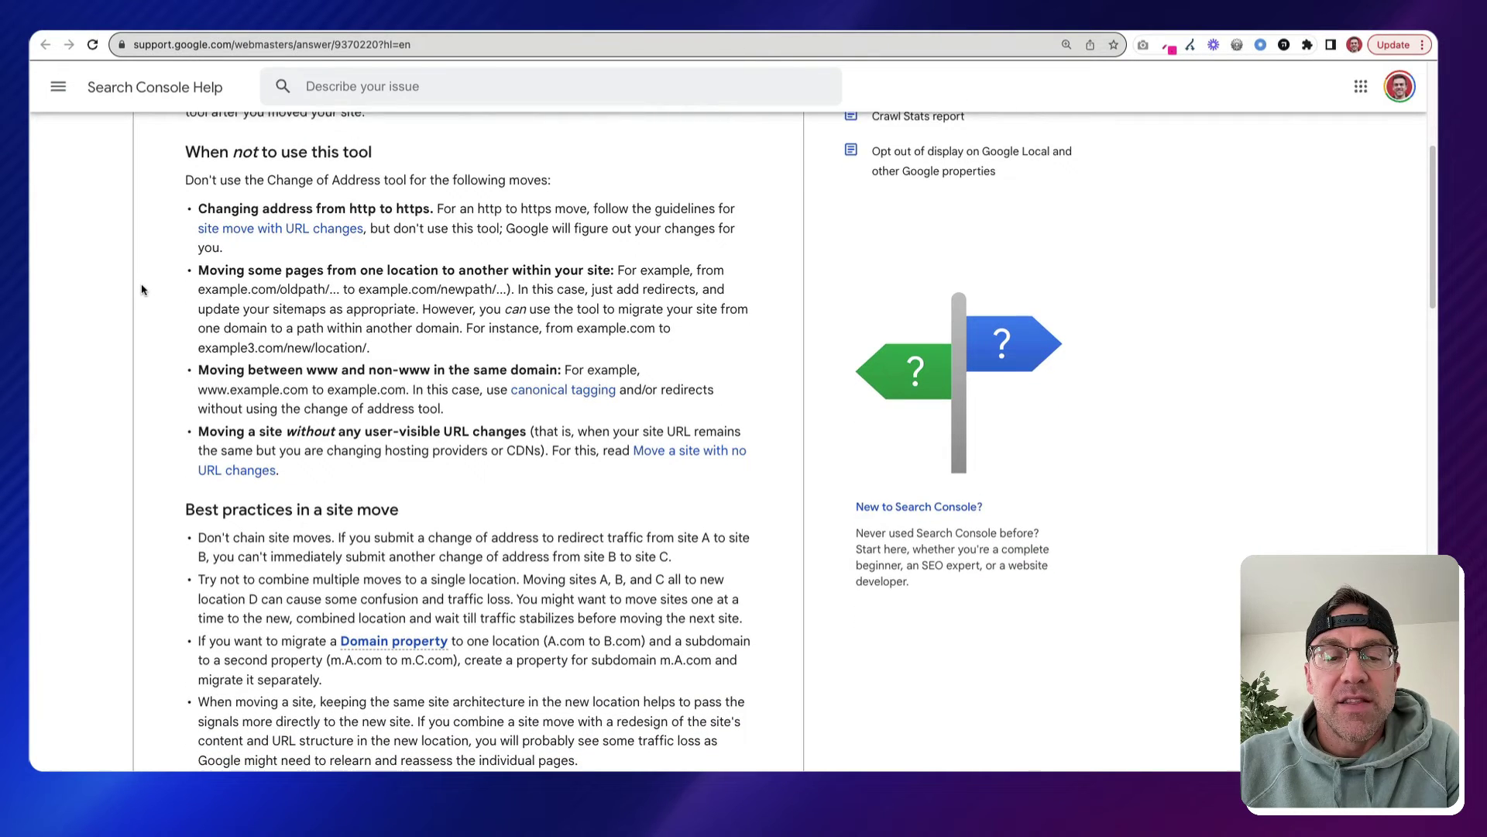
pyautogui.scroll(-1, 143, 290)
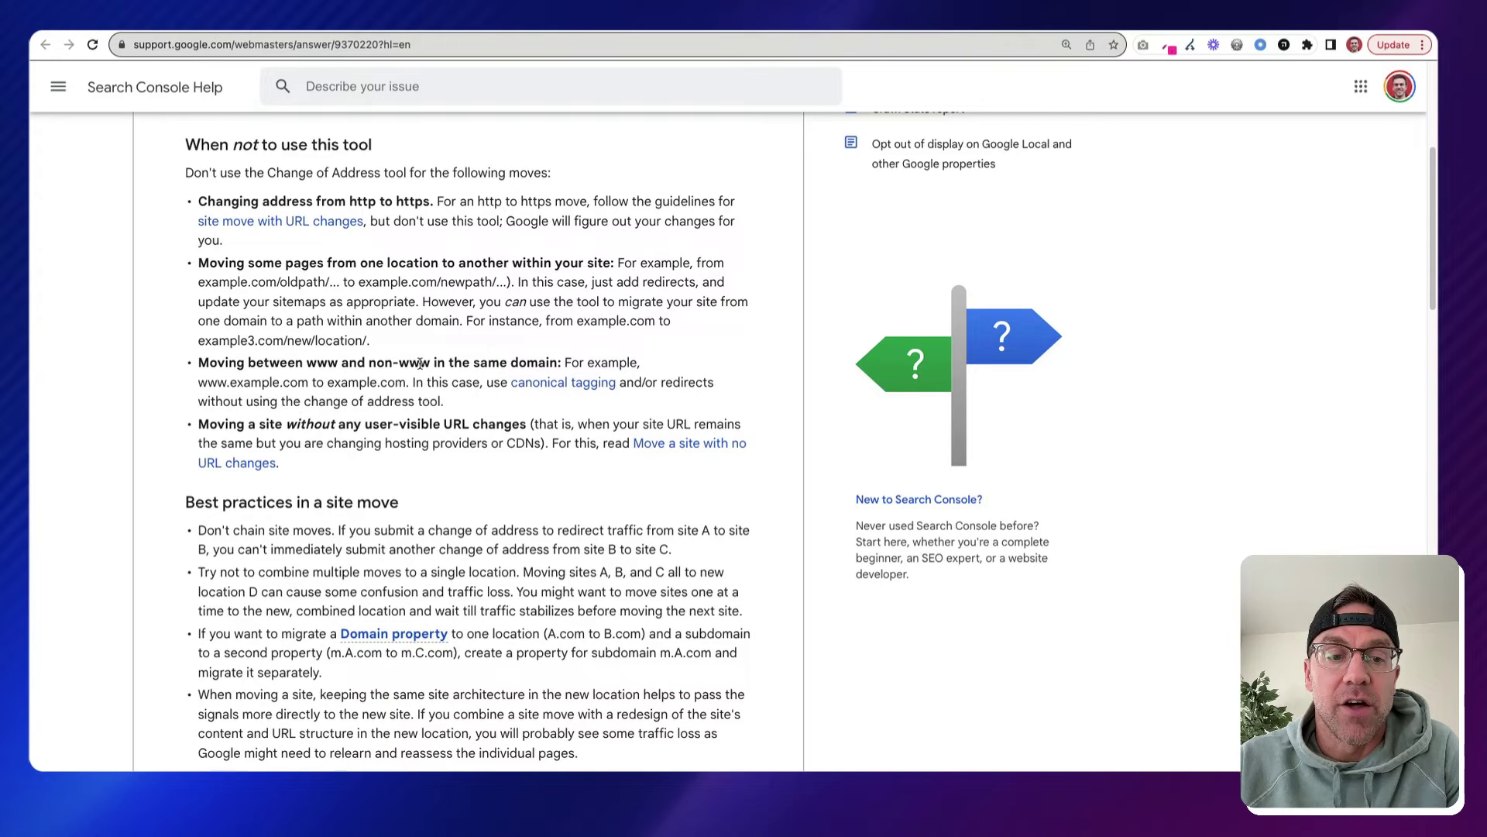
pyautogui.scroll(-4, 419, 363)
pyautogui.scroll(-1, 260, 362)
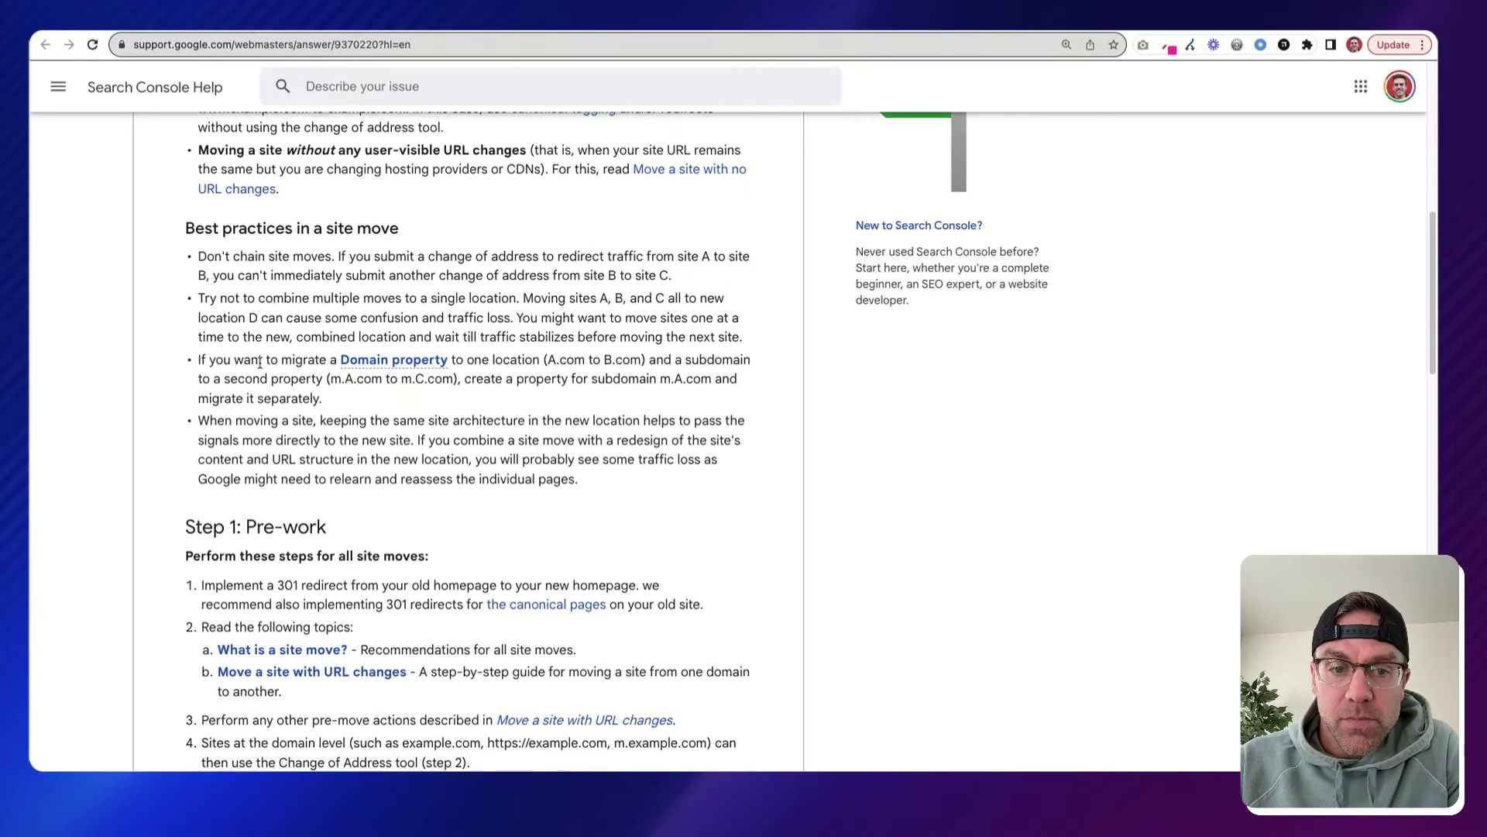
pyautogui.scroll(-1, 260, 363)
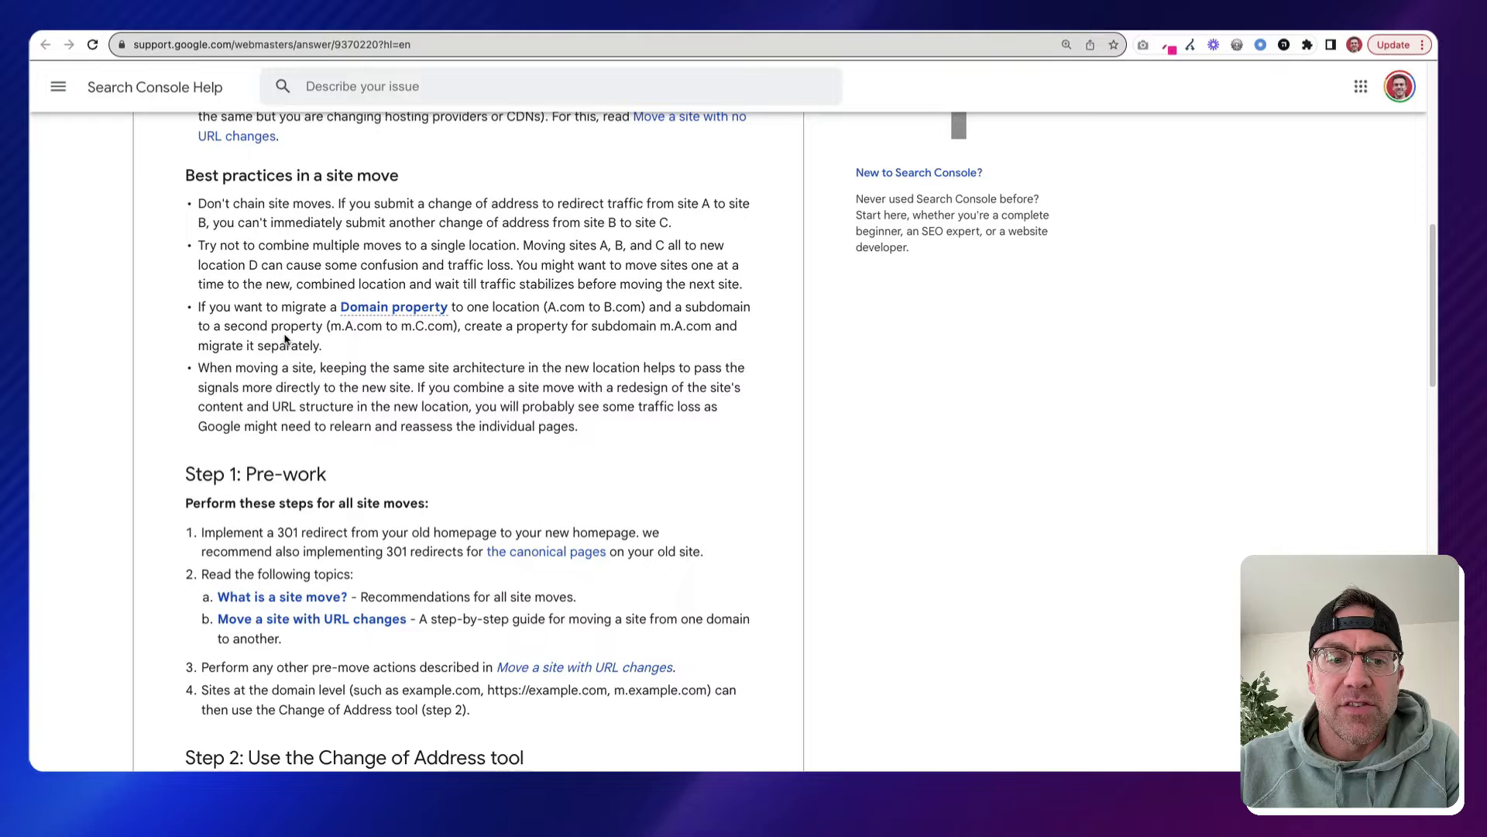
pyautogui.scroll(-3, 285, 339)
# Read through the Step 2 change-of-address requirements, including the domain-level requirement.
pyautogui.scroll(-1, 391, 327)
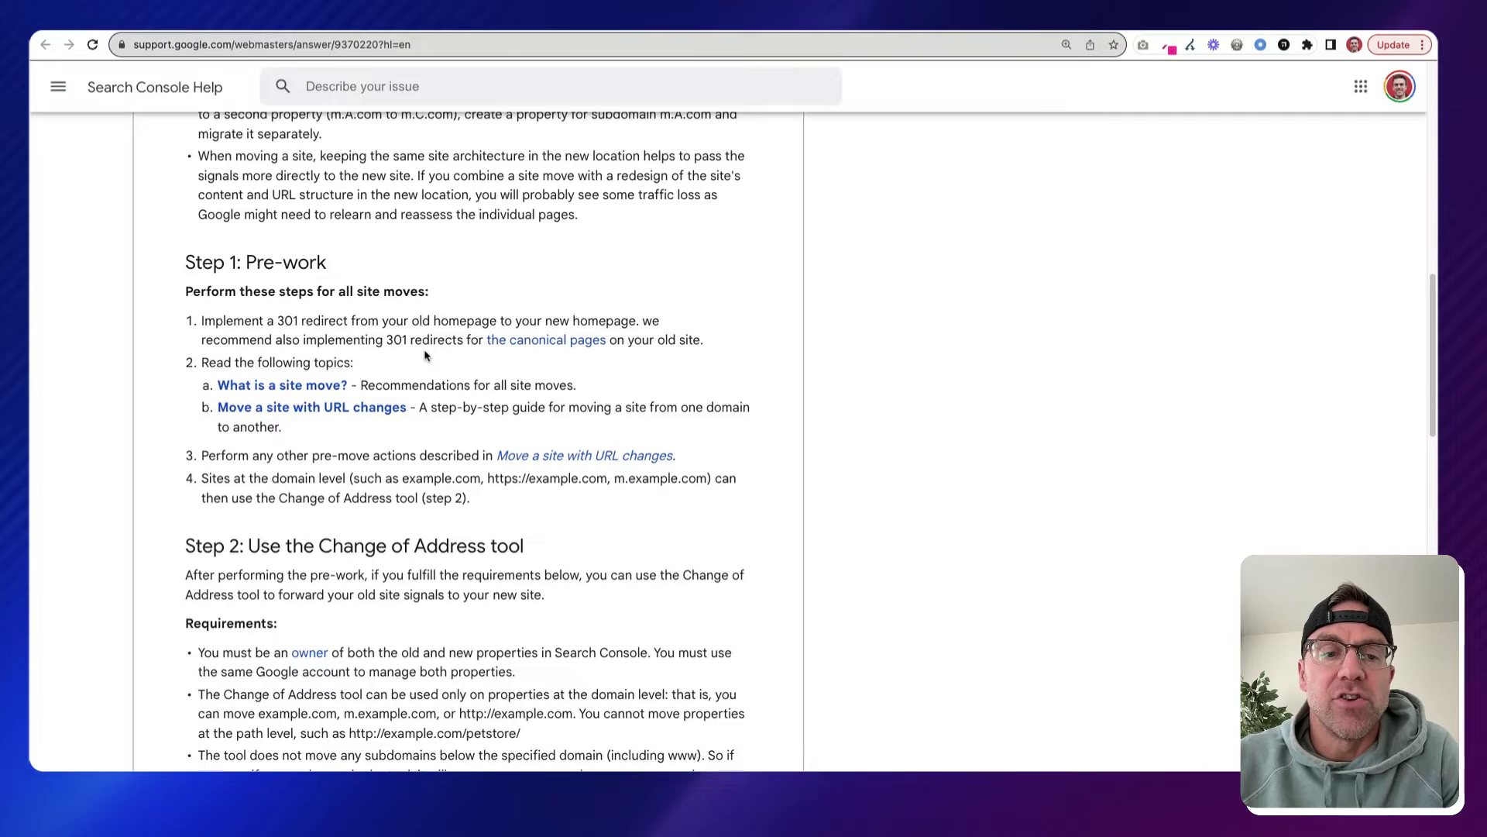
pyautogui.scroll(-5, 425, 355)
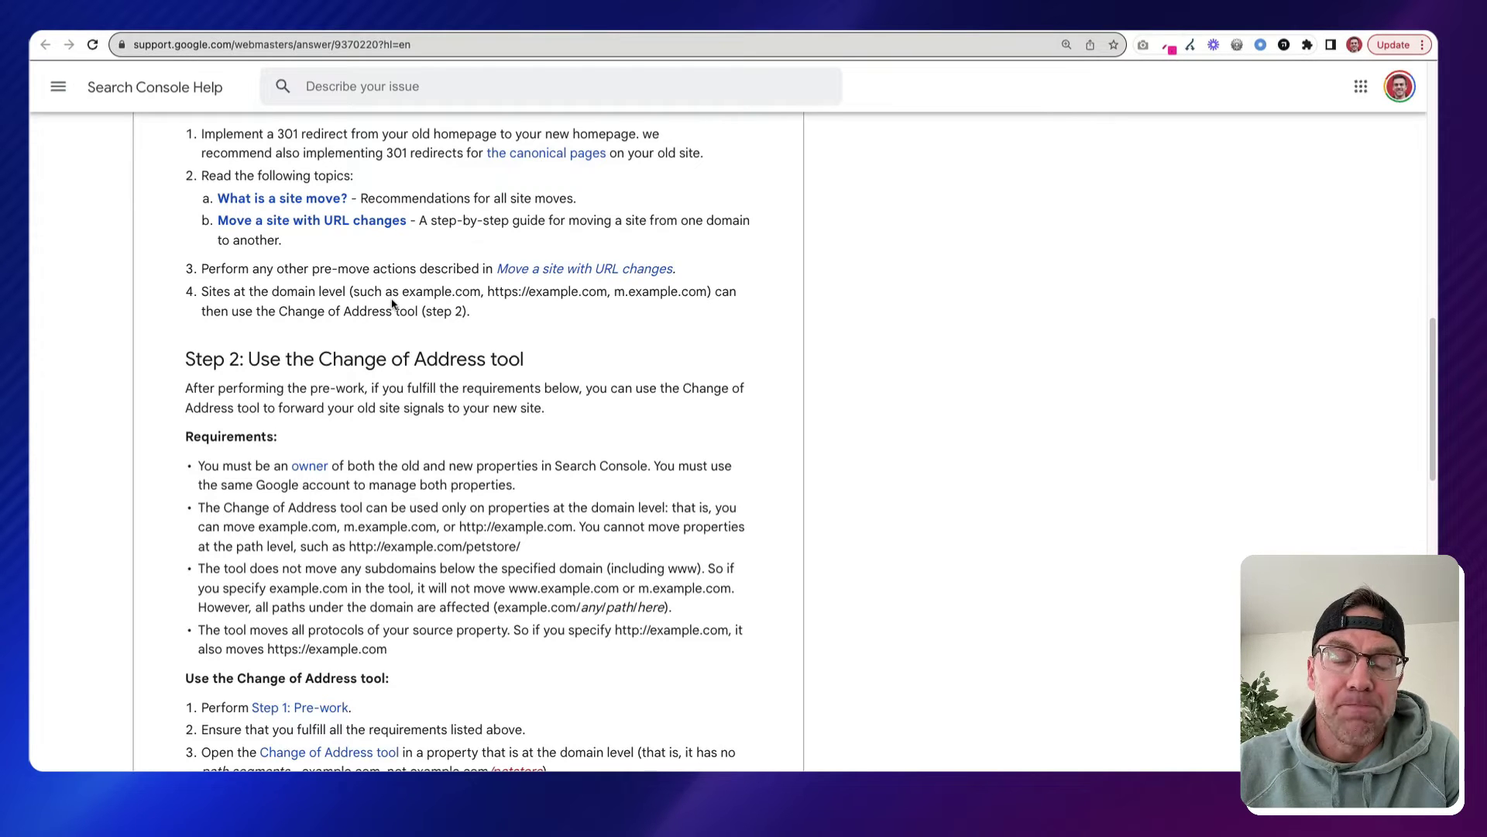
pyautogui.scroll(-5, 392, 304)
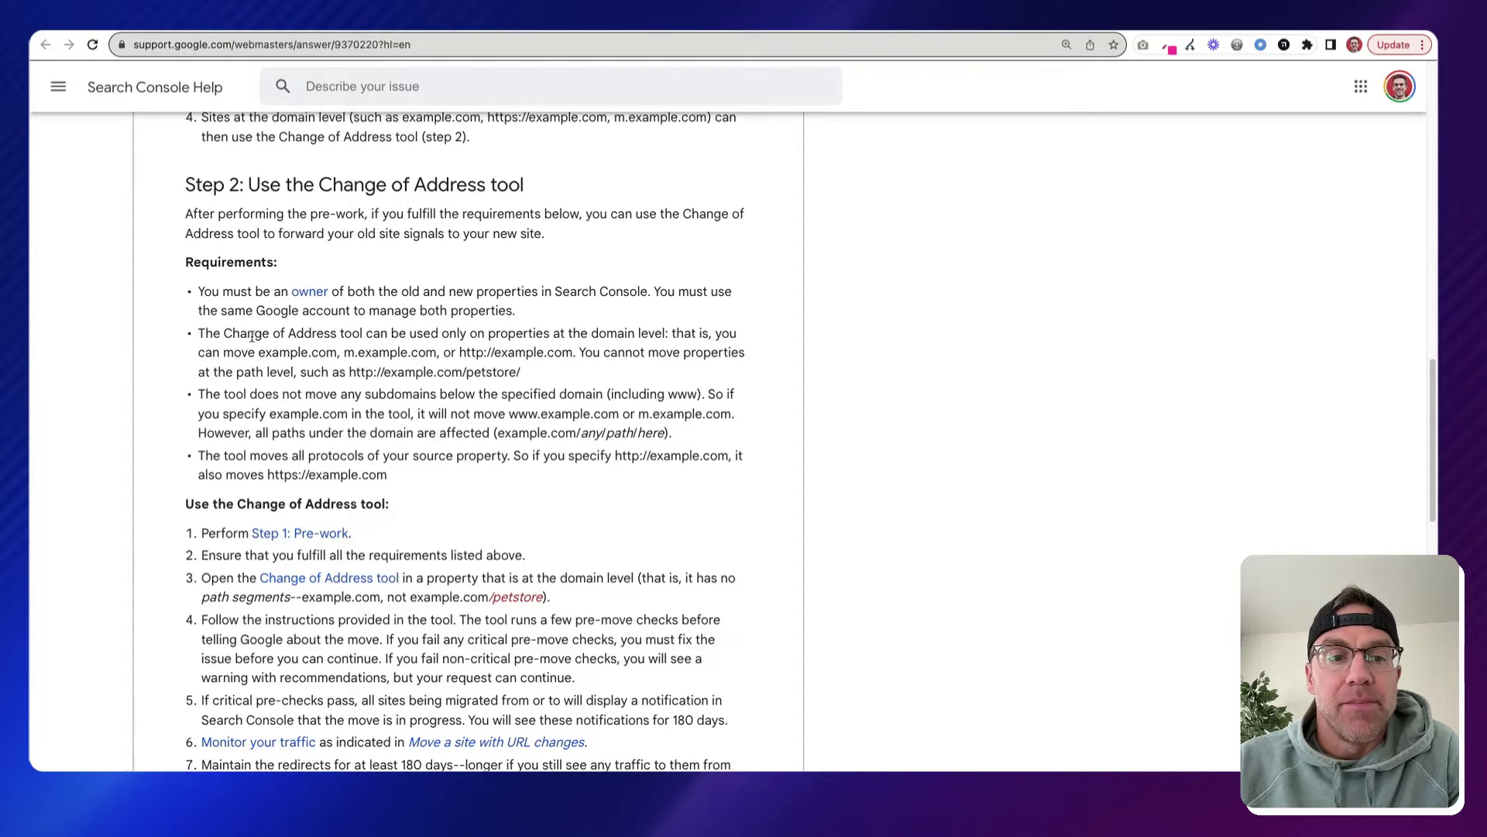
pyautogui.moveTo(248, 334); pyautogui.dragTo(671, 334)
pyautogui.click(669, 335)
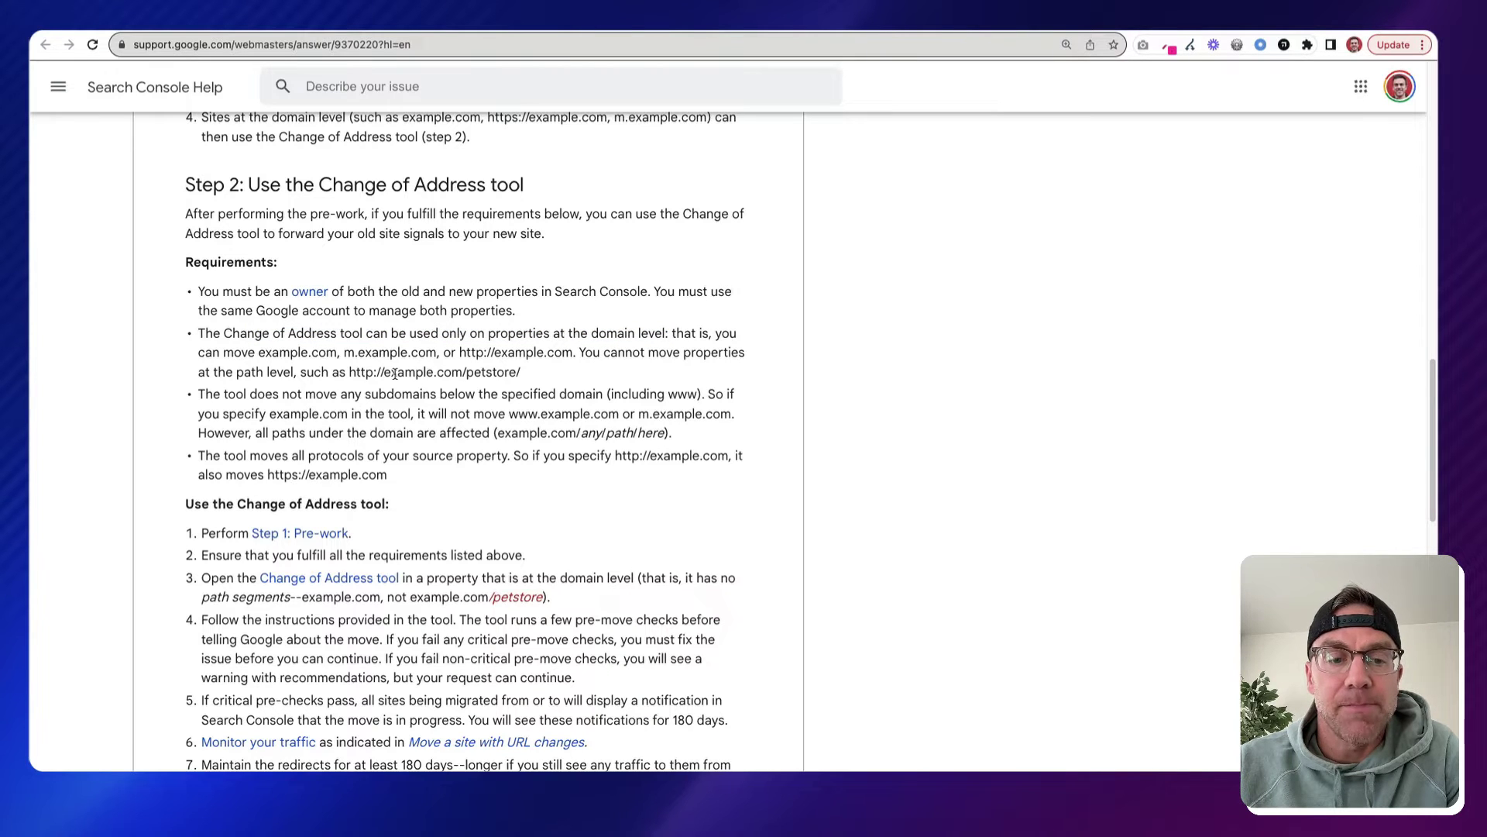
pyautogui.scroll(-2, 394, 374)
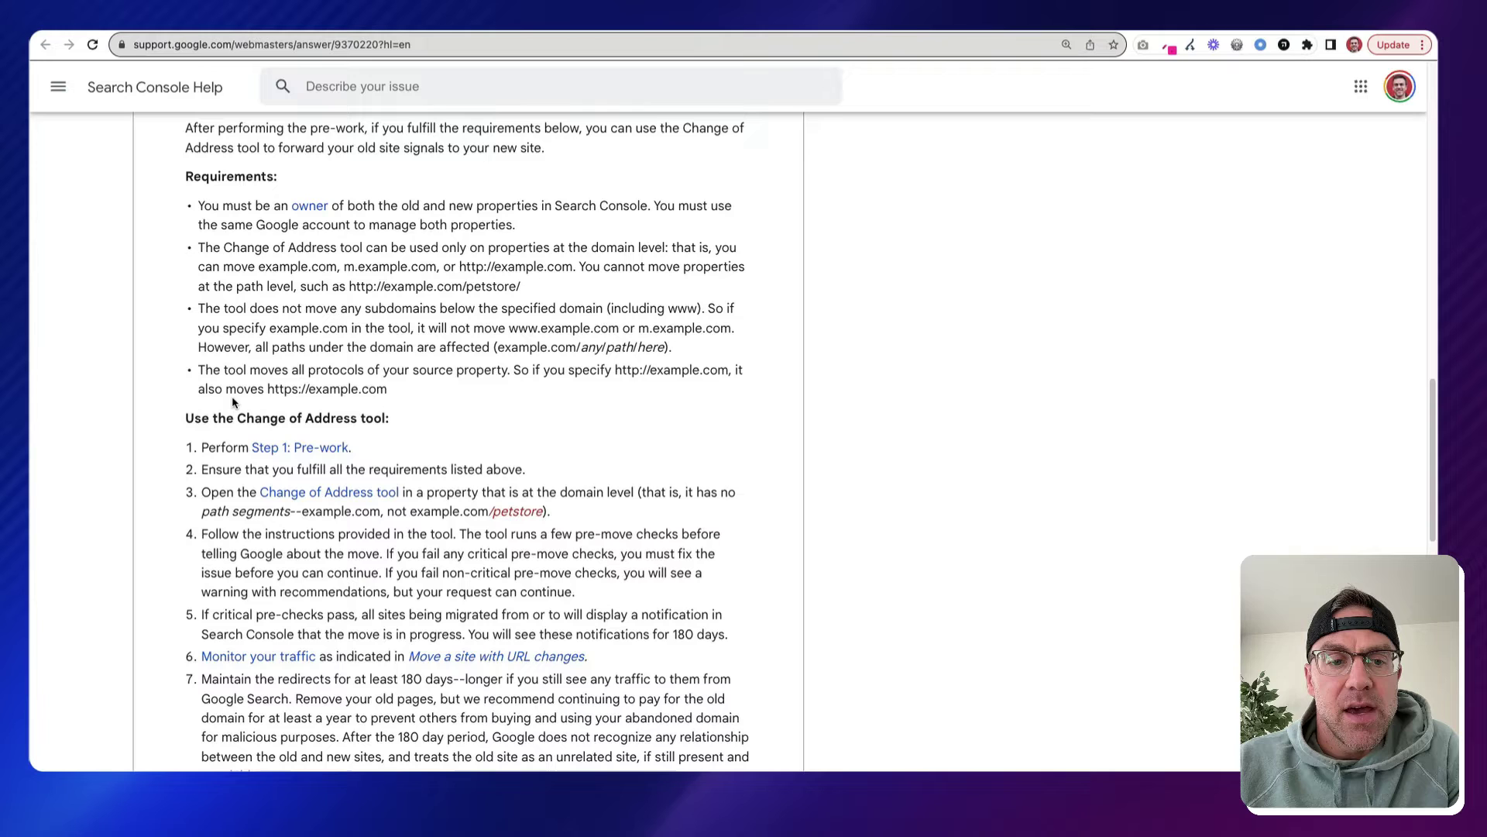
pyautogui.scroll(1, 352, 410)
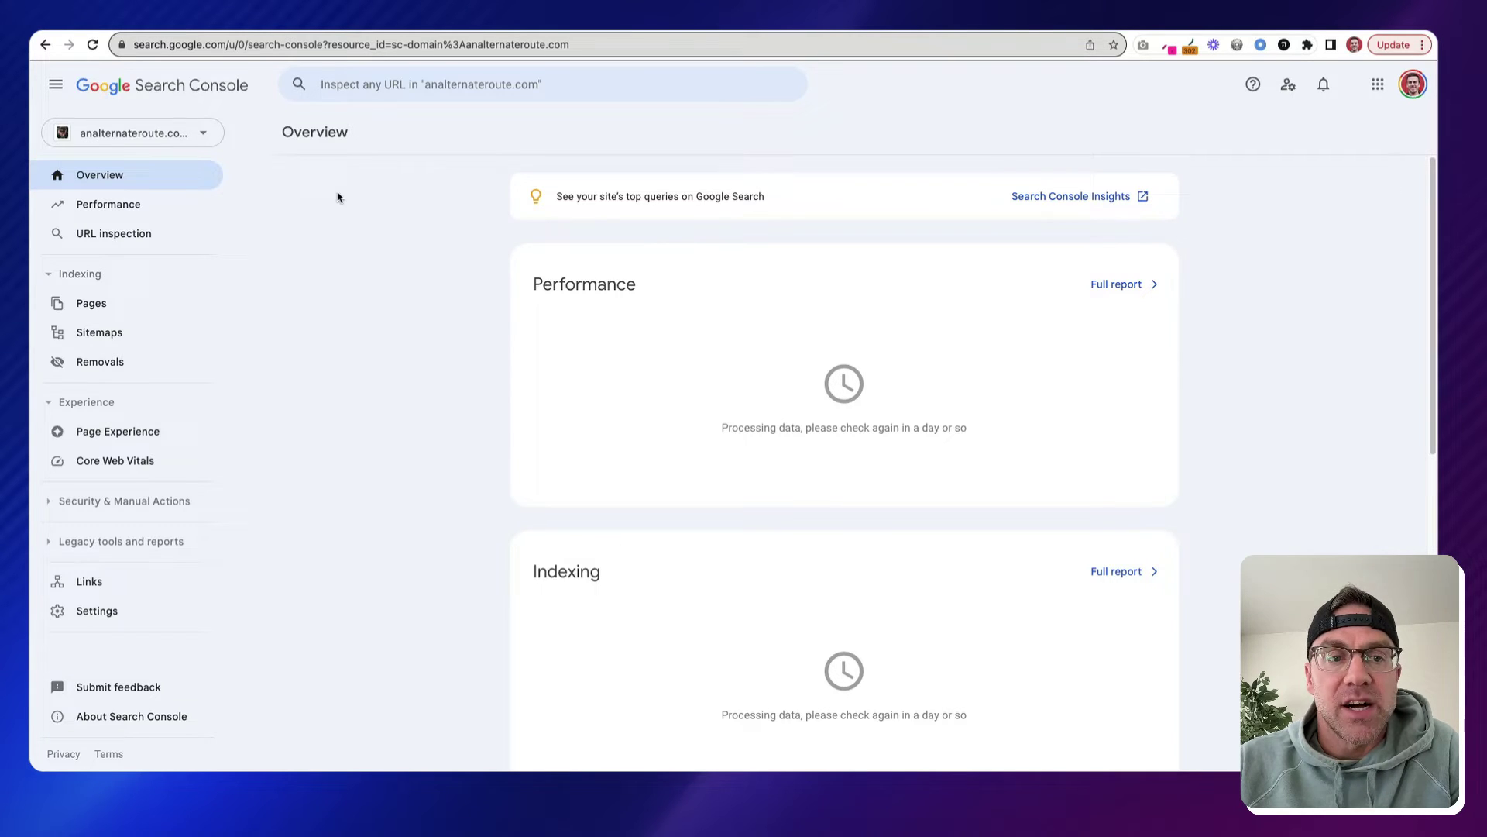
# Show the property list with analternateroute.com and the account's other domain property.
pyautogui.click(191, 137)
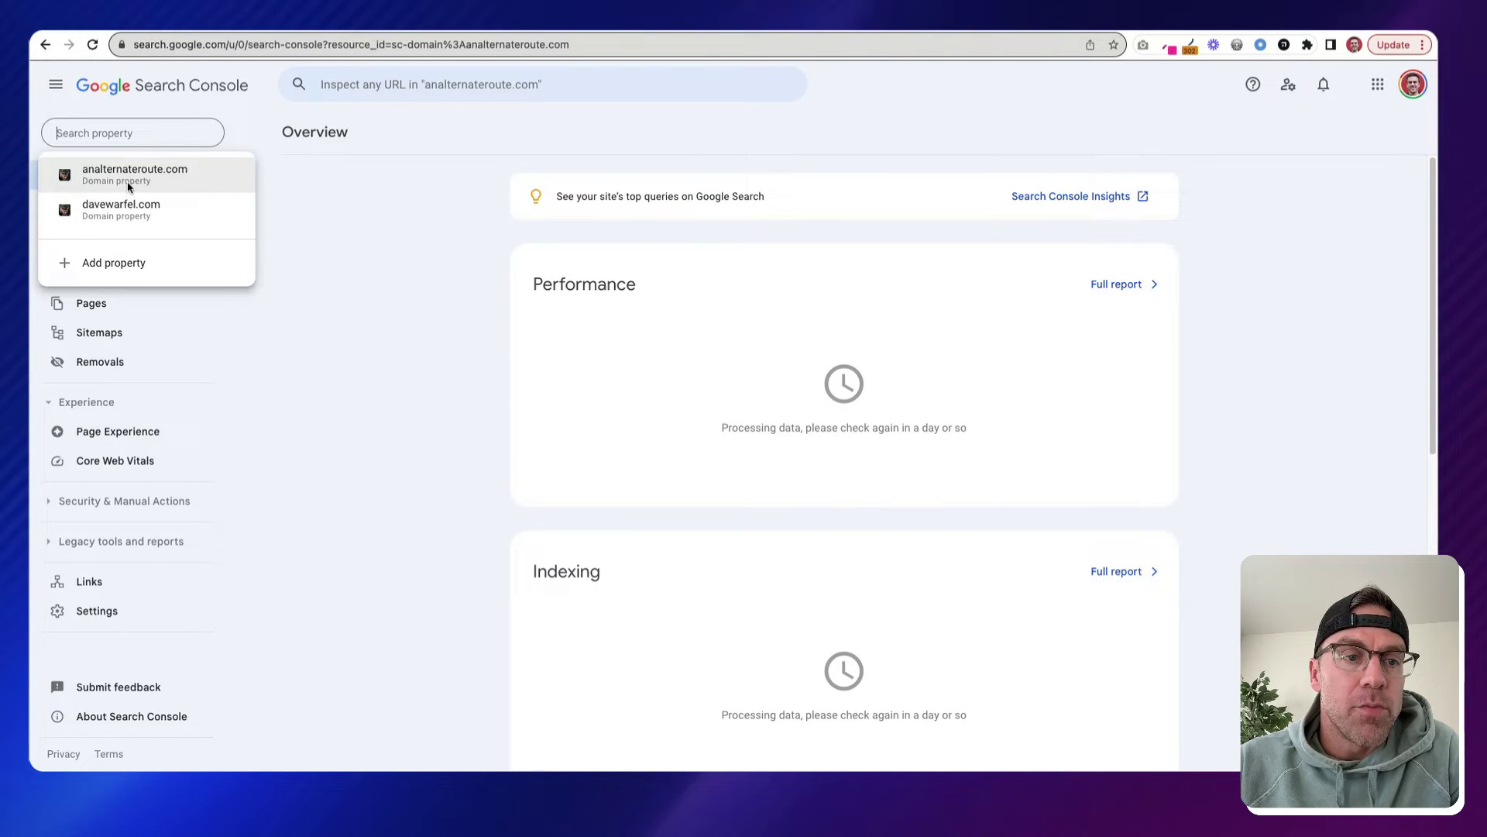
pyautogui.click(128, 263)
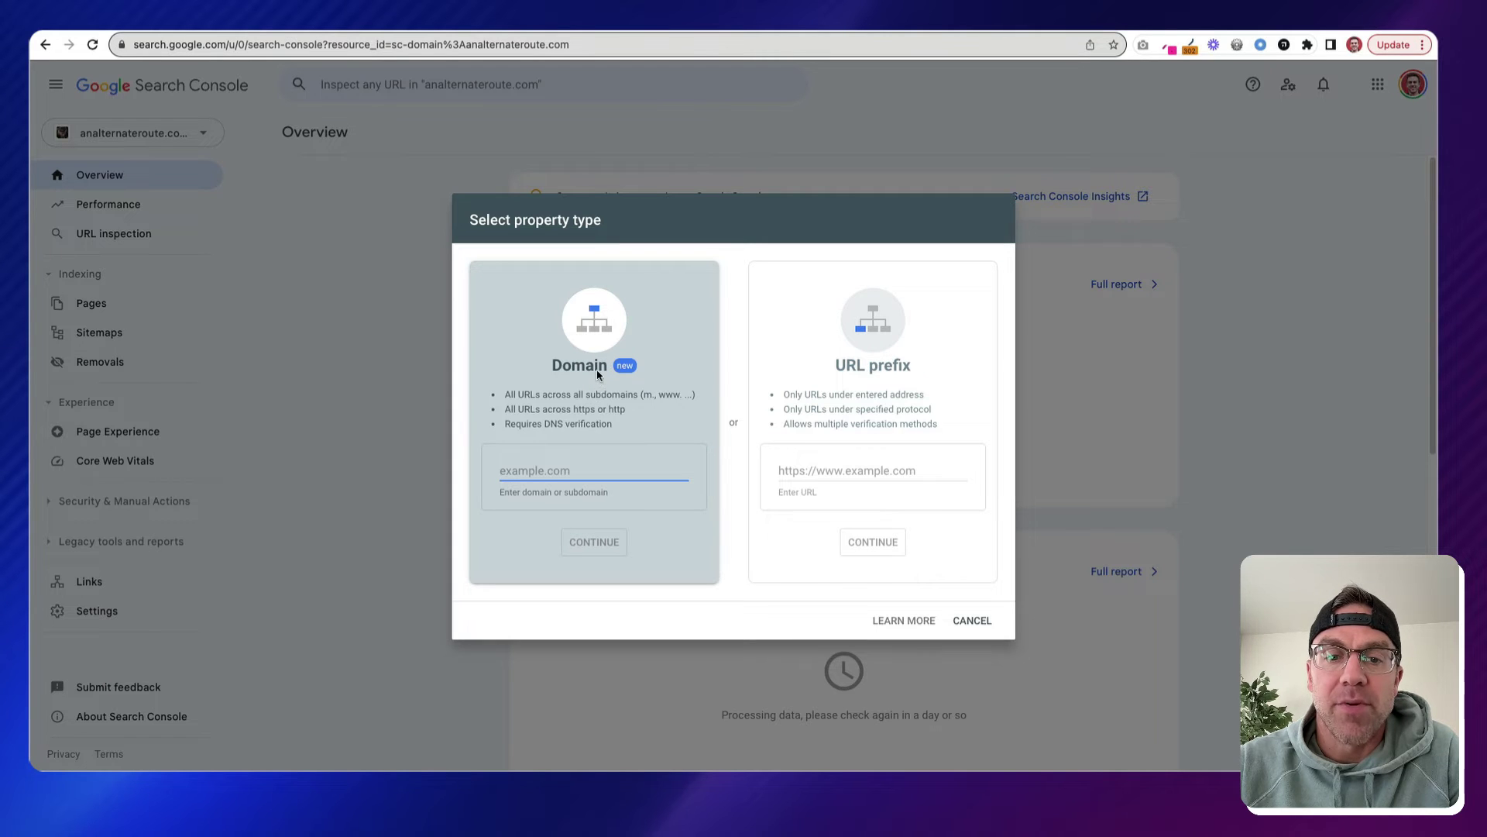
pyautogui.click(972, 620)
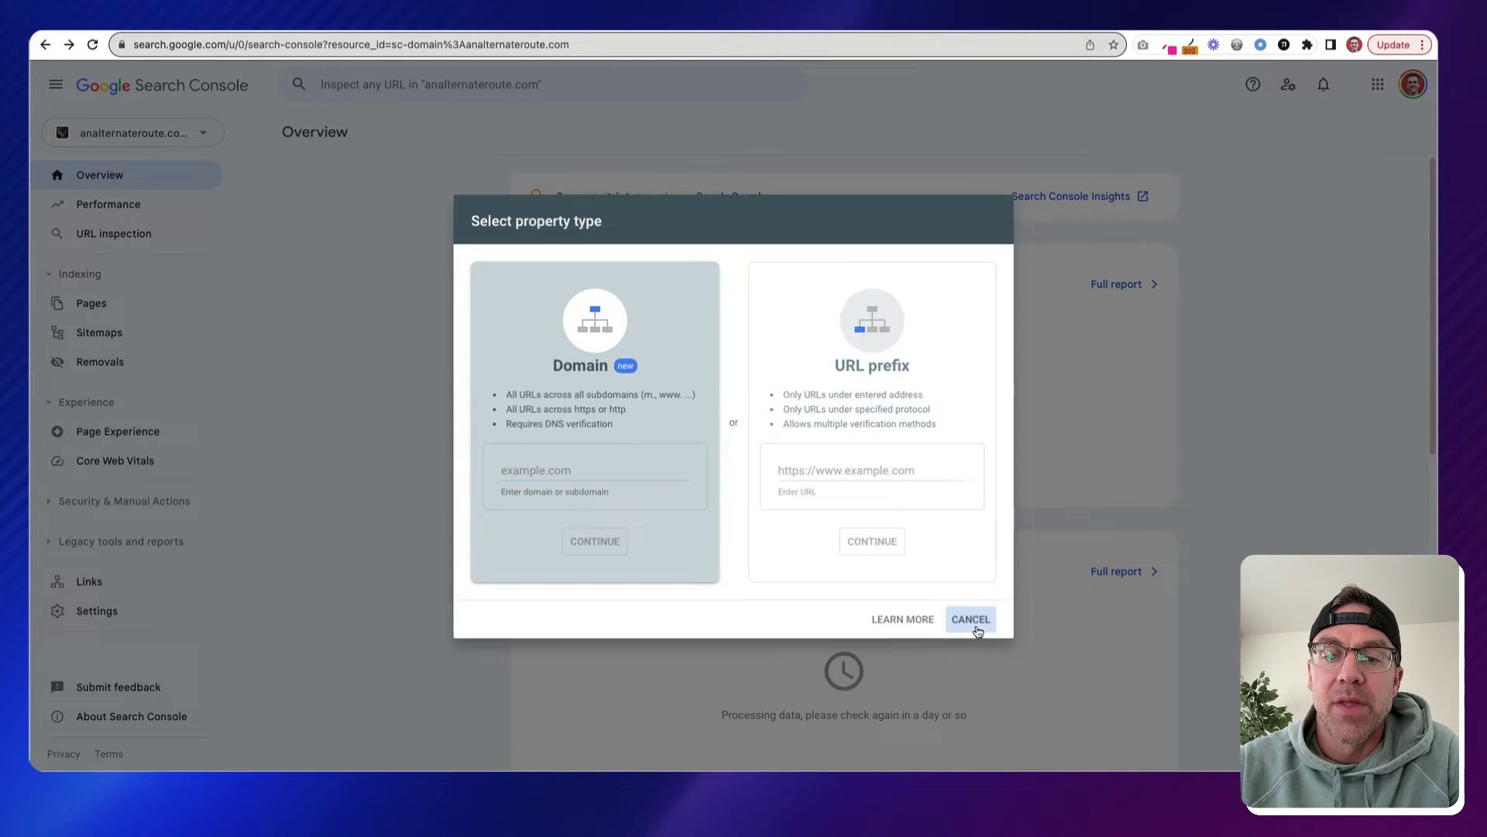
# Select the analternateroute.com property and go to its Settings page.
pyautogui.click(201, 133)
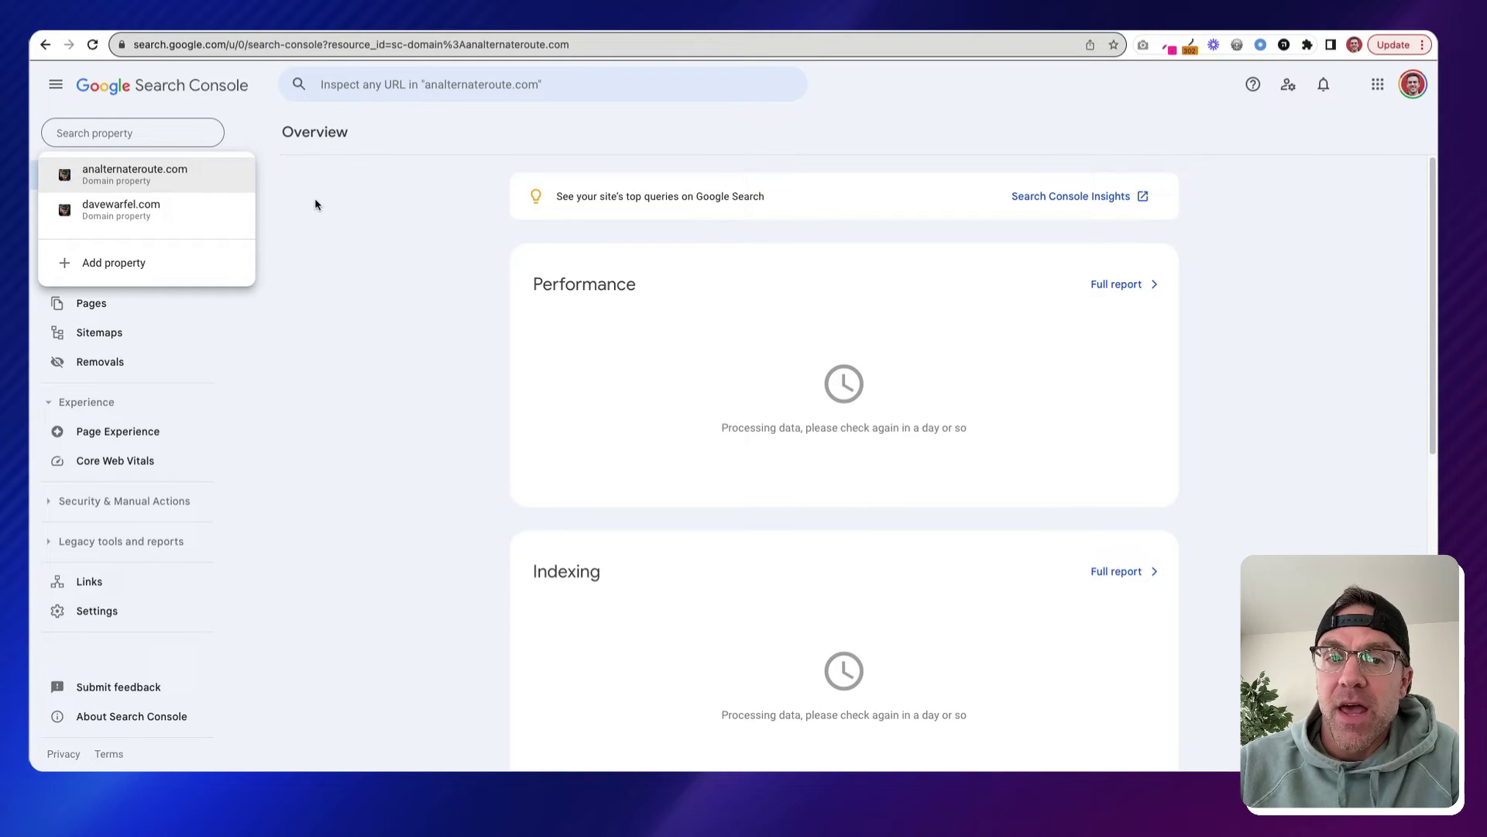
pyautogui.click(156, 178)
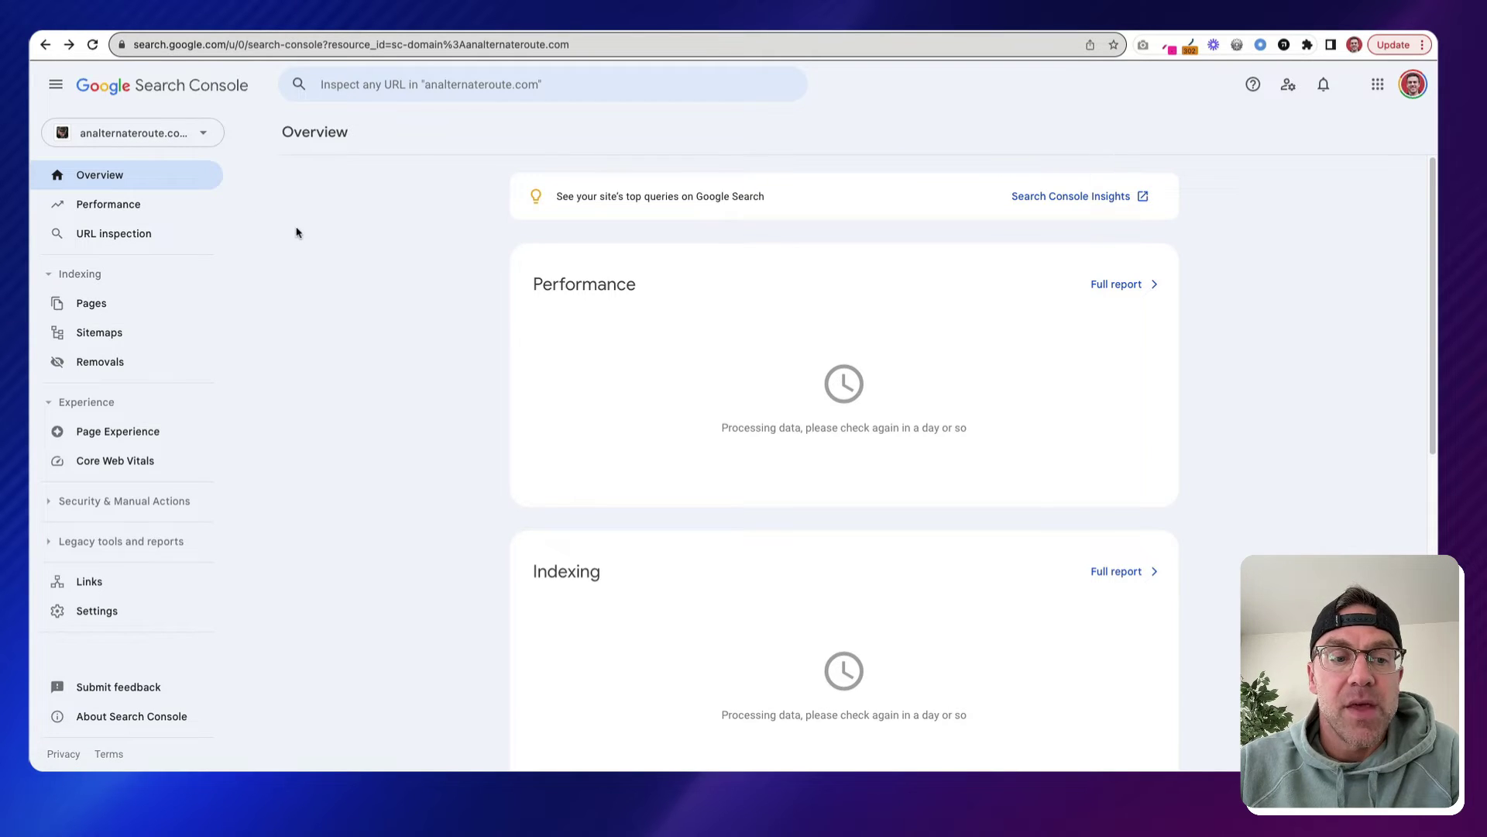
pyautogui.click(136, 615)
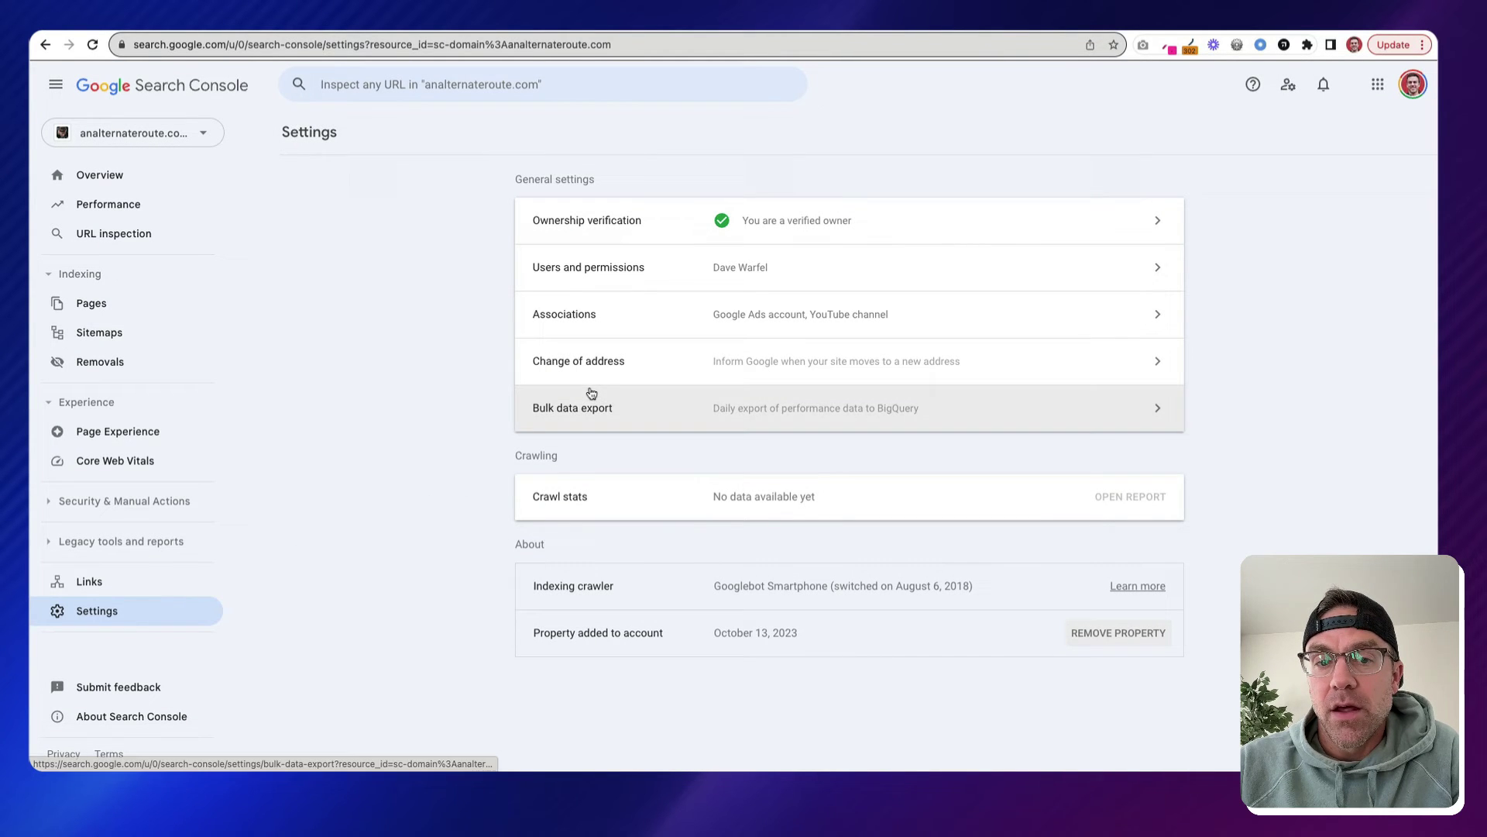
# In Change of address, pick the account's other domain property as the new site.
pyautogui.click(666, 366)
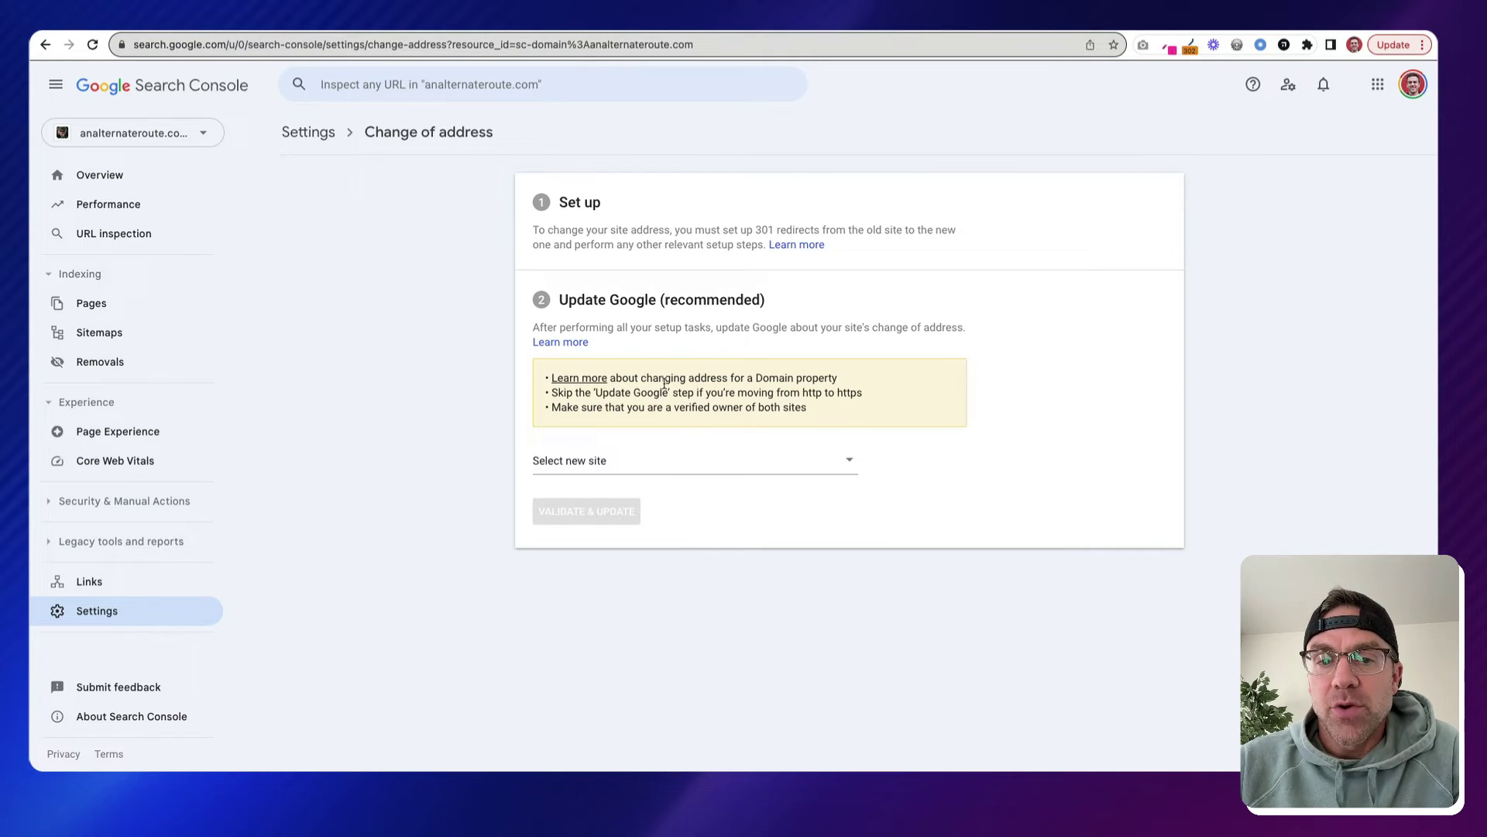
pyautogui.moveTo(731, 377); pyautogui.dragTo(798, 377)
pyautogui.click(796, 377)
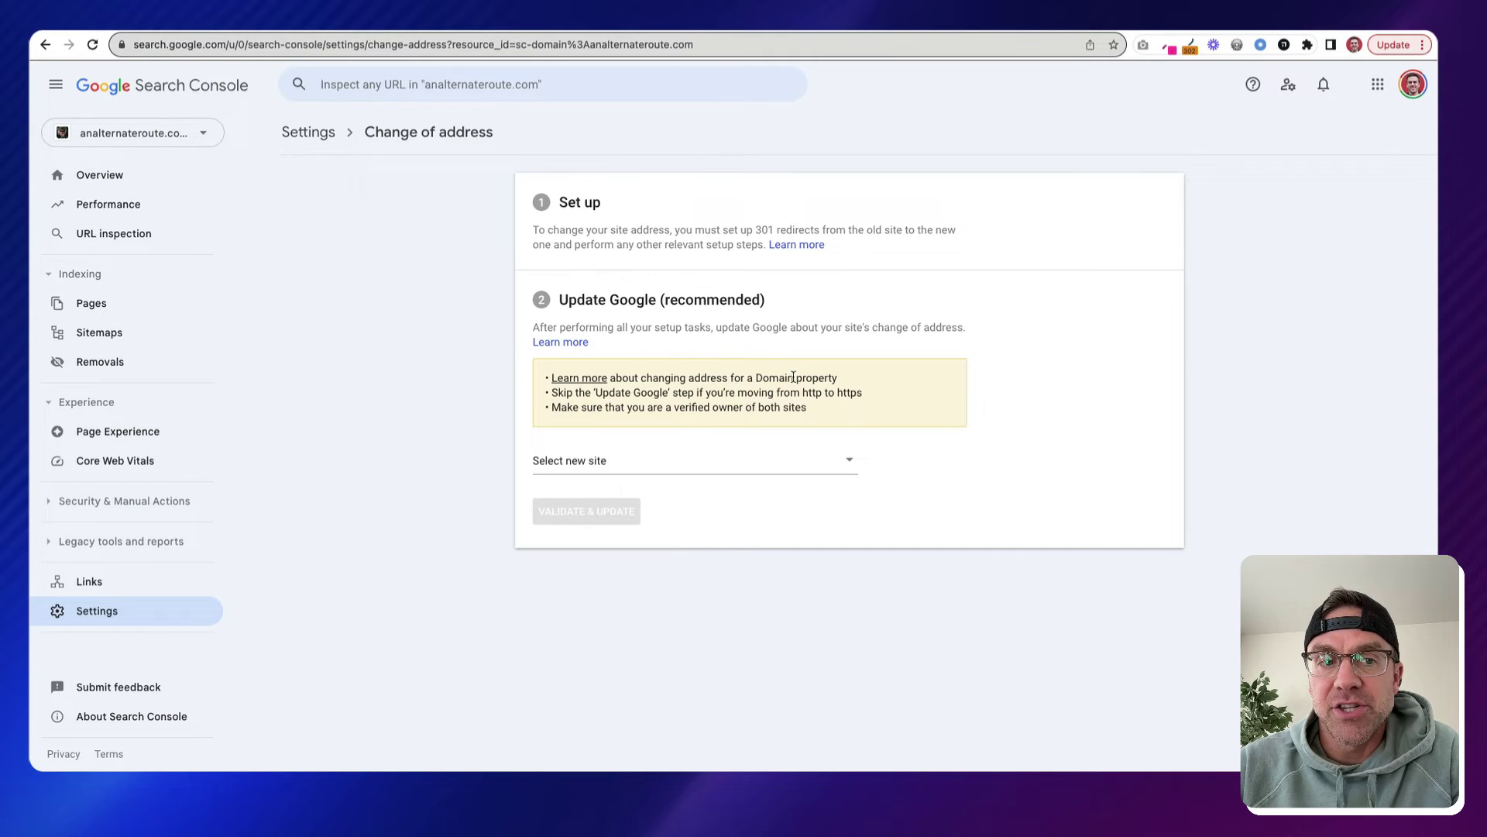
pyautogui.click(164, 133)
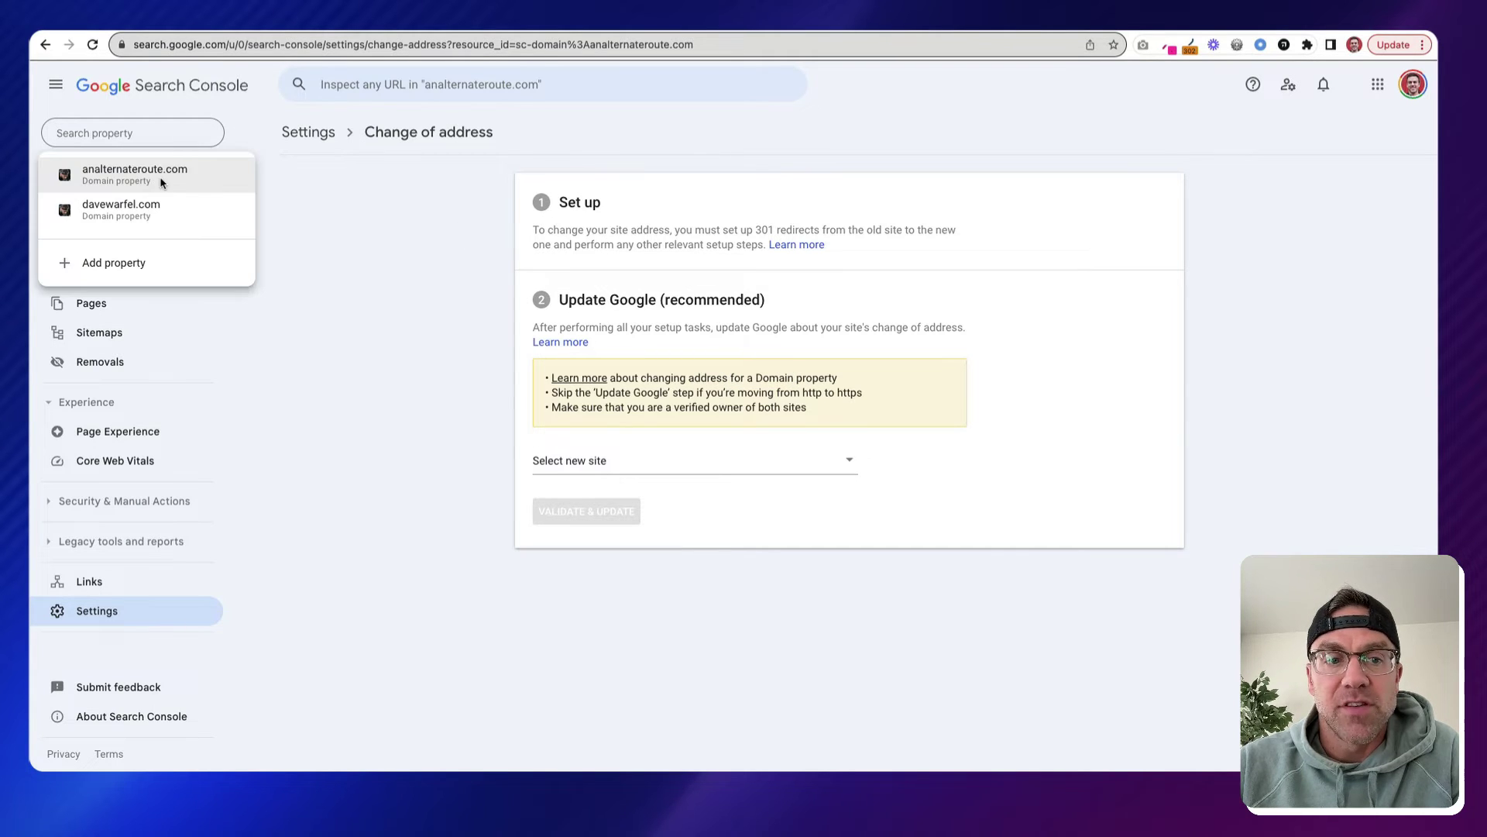
pyautogui.click(451, 273)
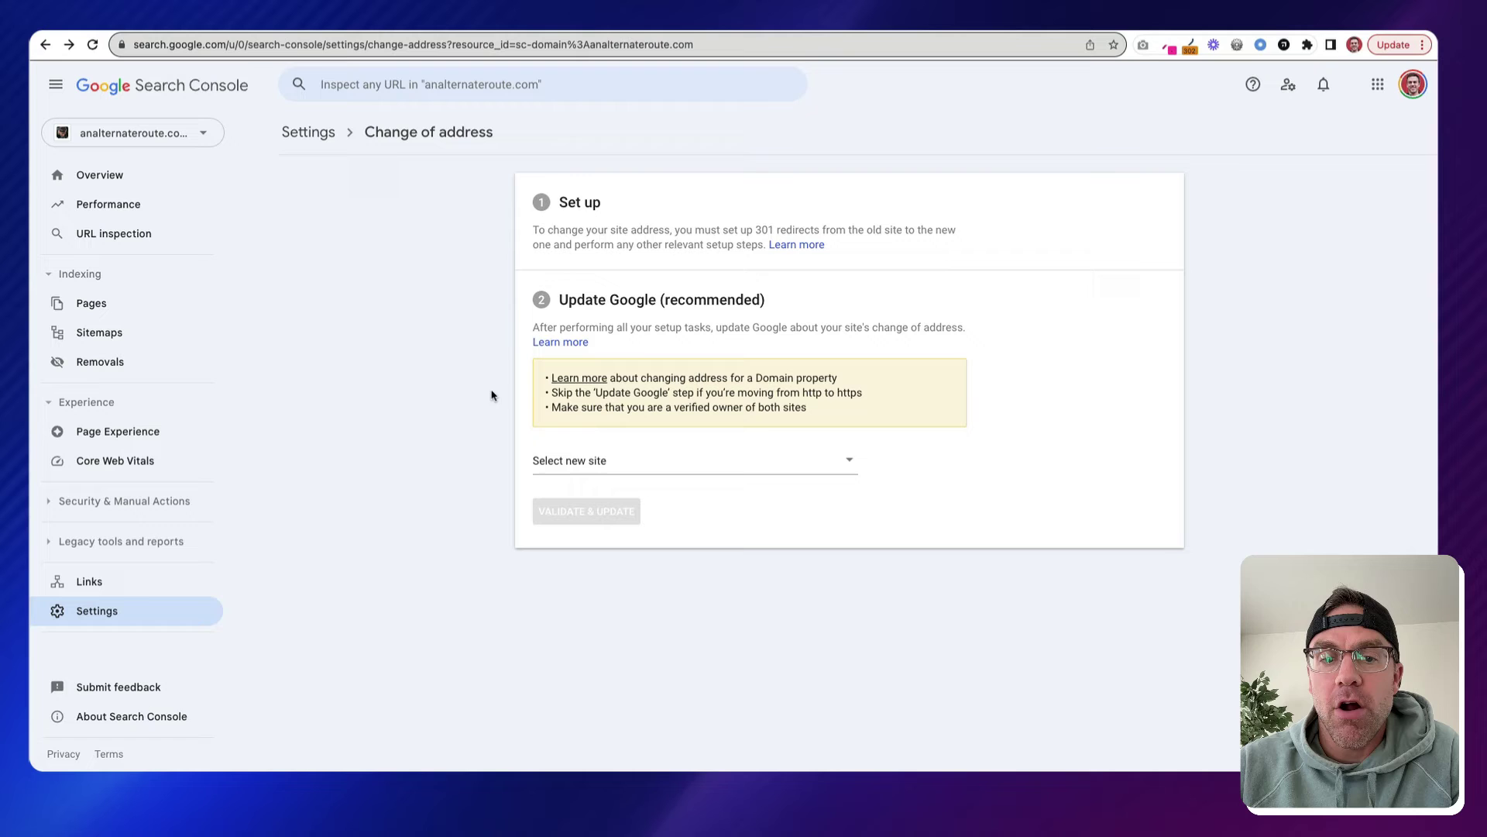
pyautogui.click(589, 463)
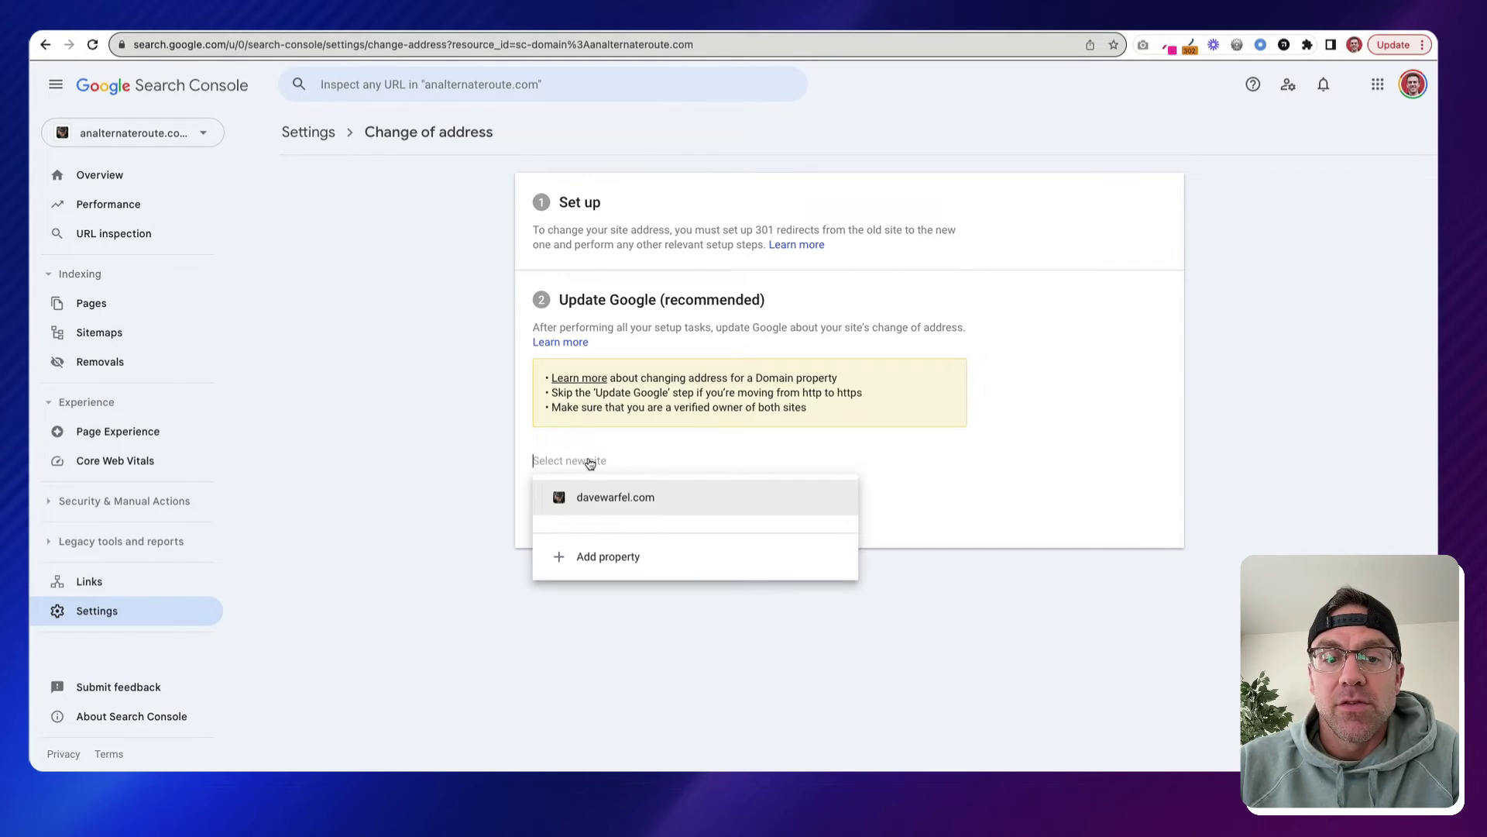
pyautogui.click(617, 499)
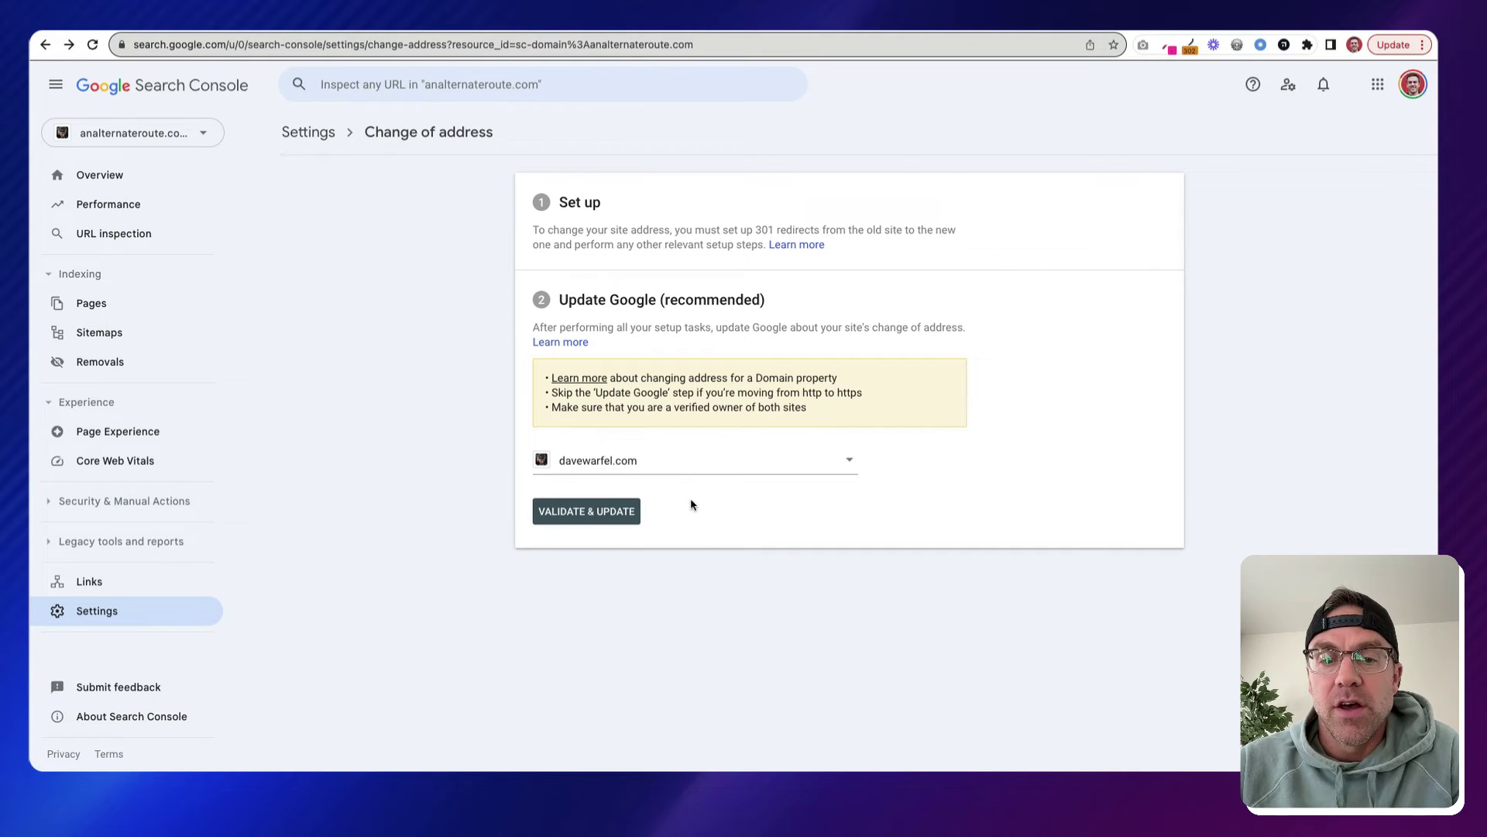
# Run VALIDATE & UPDATE and review the passed homepage 301-redirect and ownership checks.
pyautogui.click(594, 519)
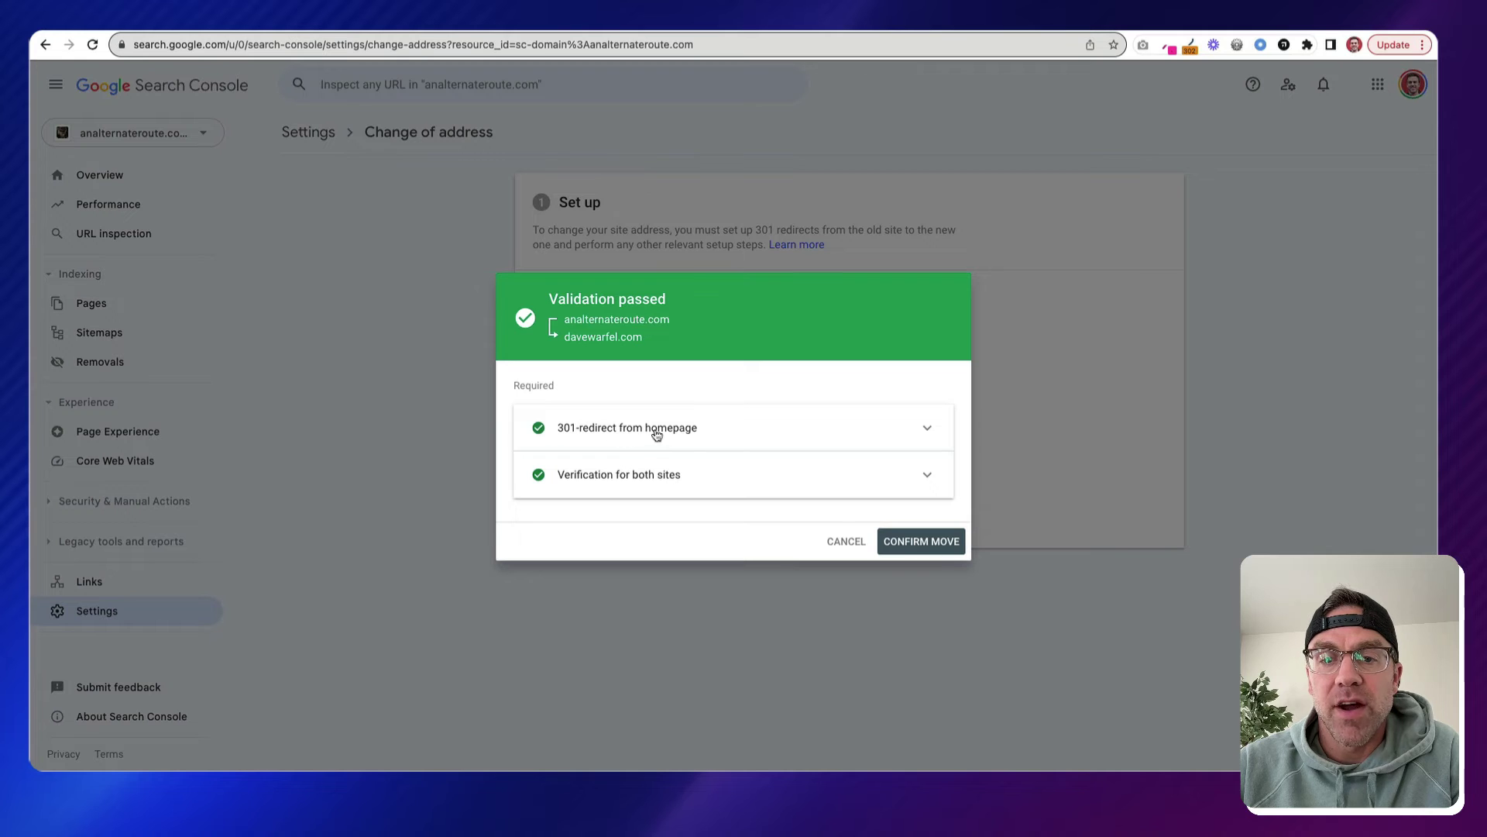
pyautogui.click(928, 432)
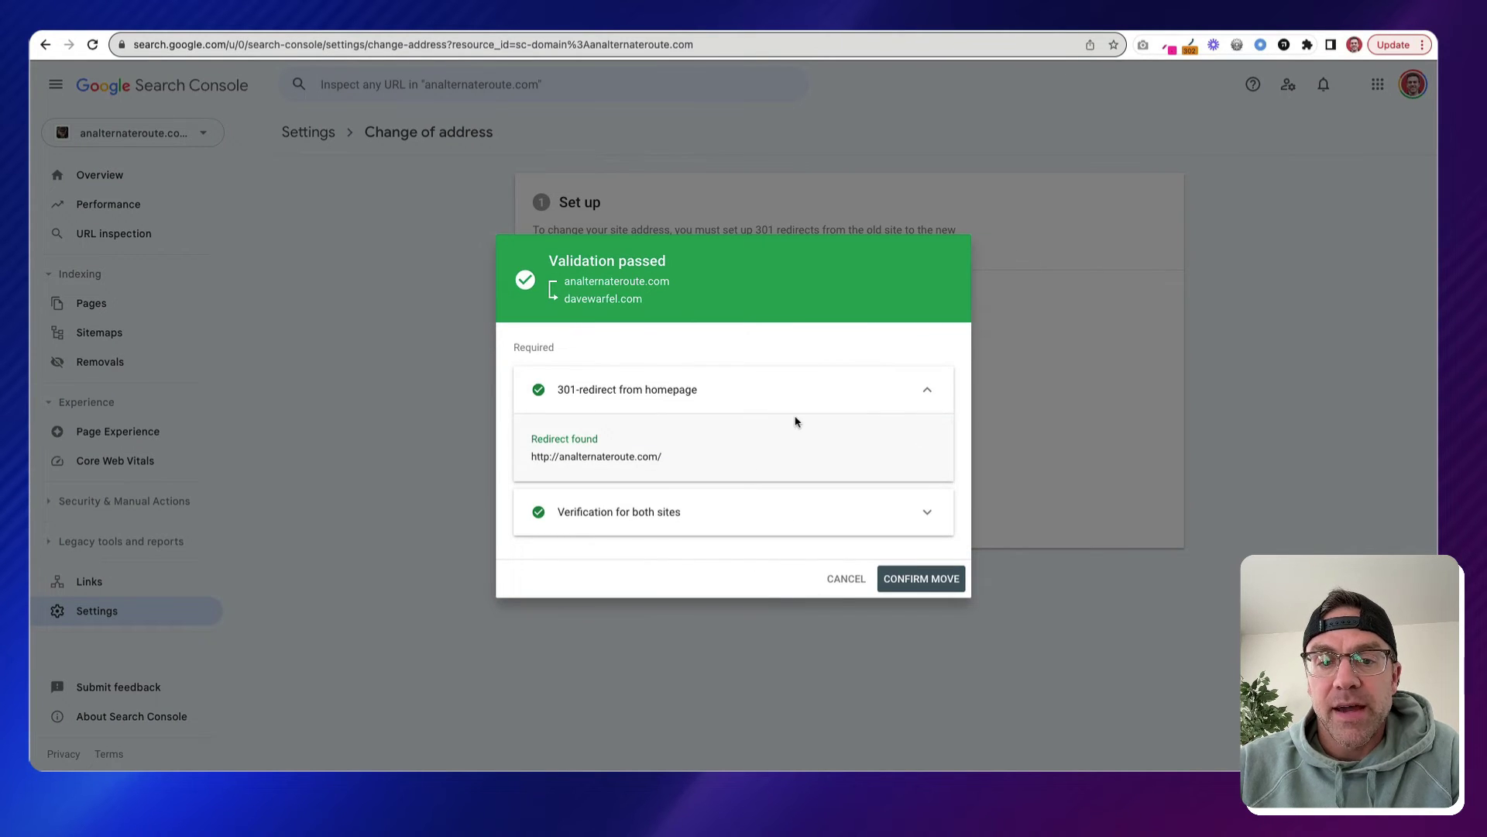
pyautogui.click(923, 513)
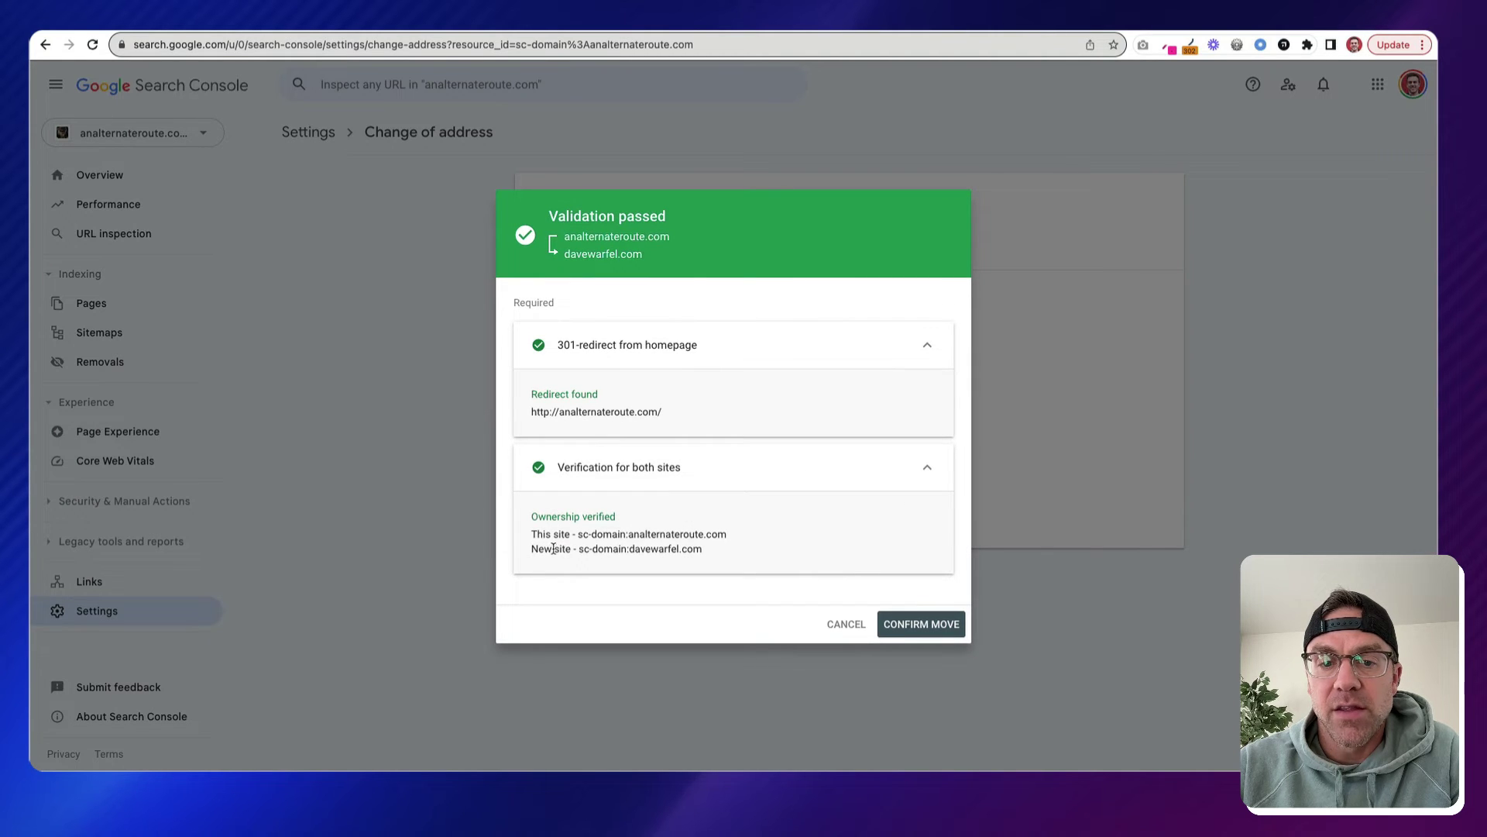
pyautogui.click(927, 467)
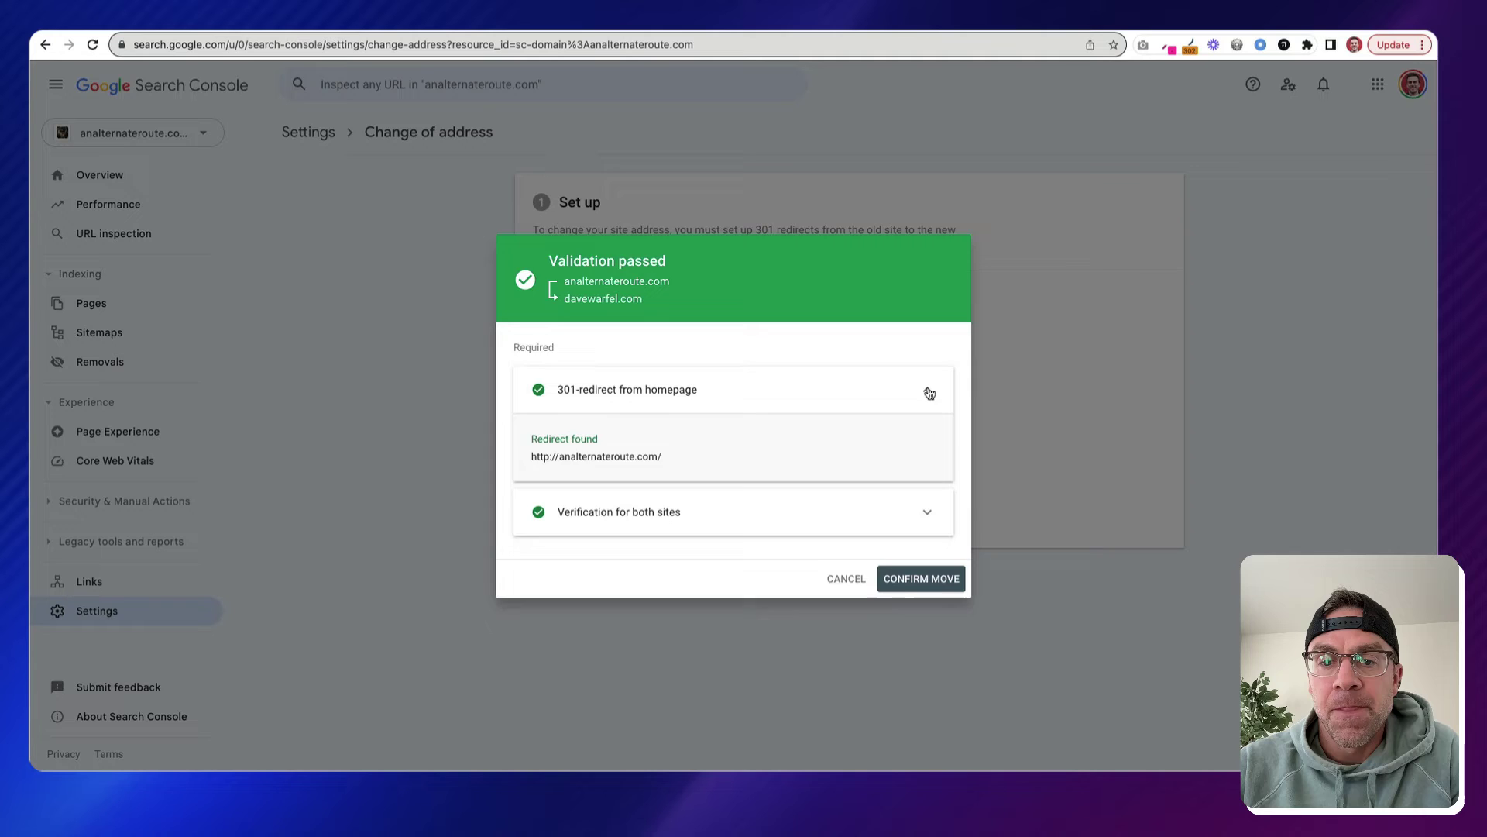
pyautogui.click(930, 393)
pyautogui.moveTo(547, 298); pyautogui.dragTo(686, 299)
pyautogui.click(686, 299)
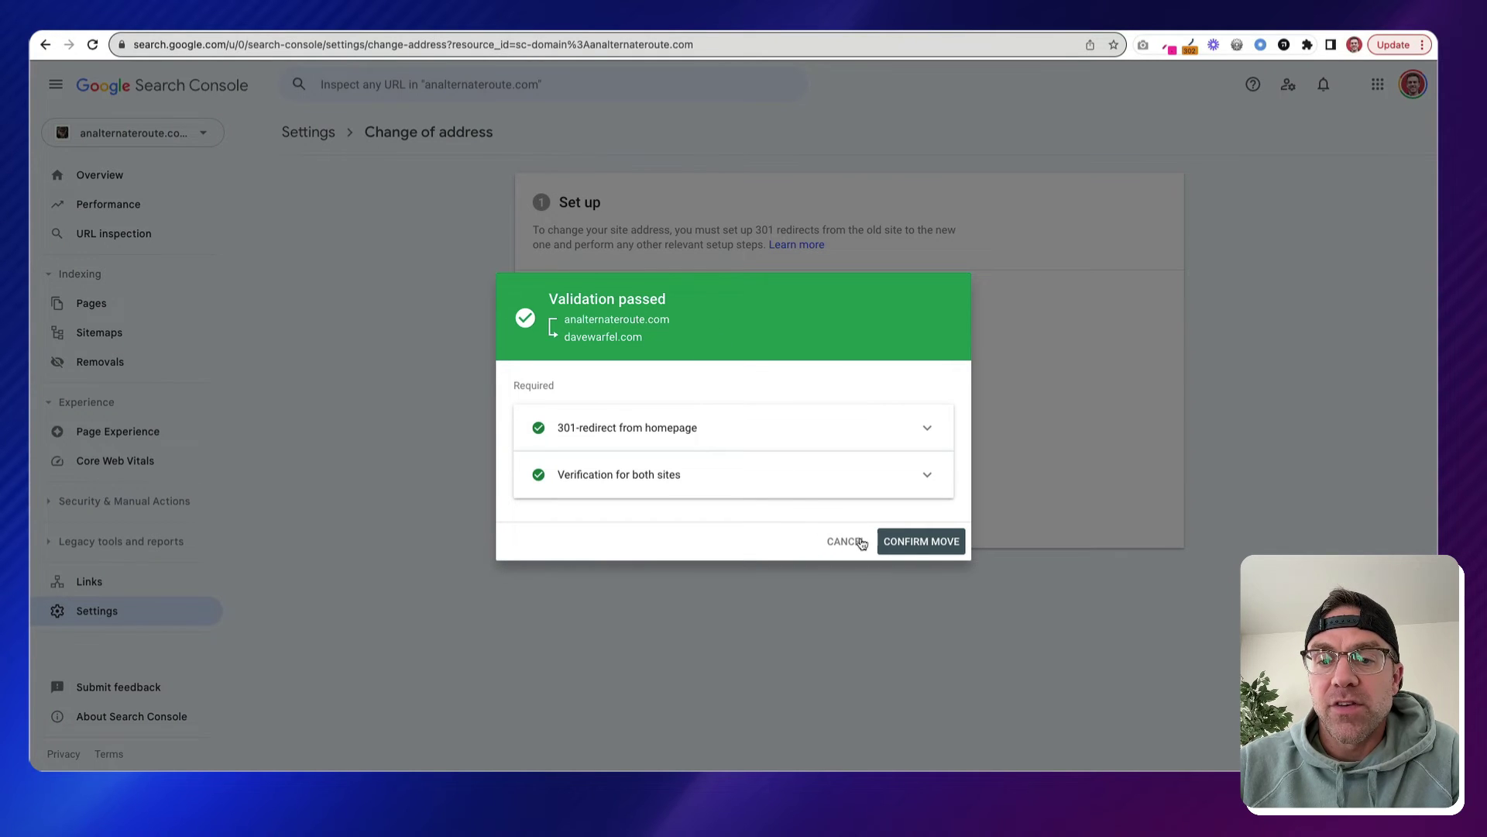
# Confirm the move so analternateroute.com shows 'This site is currently moving', dated October 13, 2023.
pyautogui.click(921, 542)
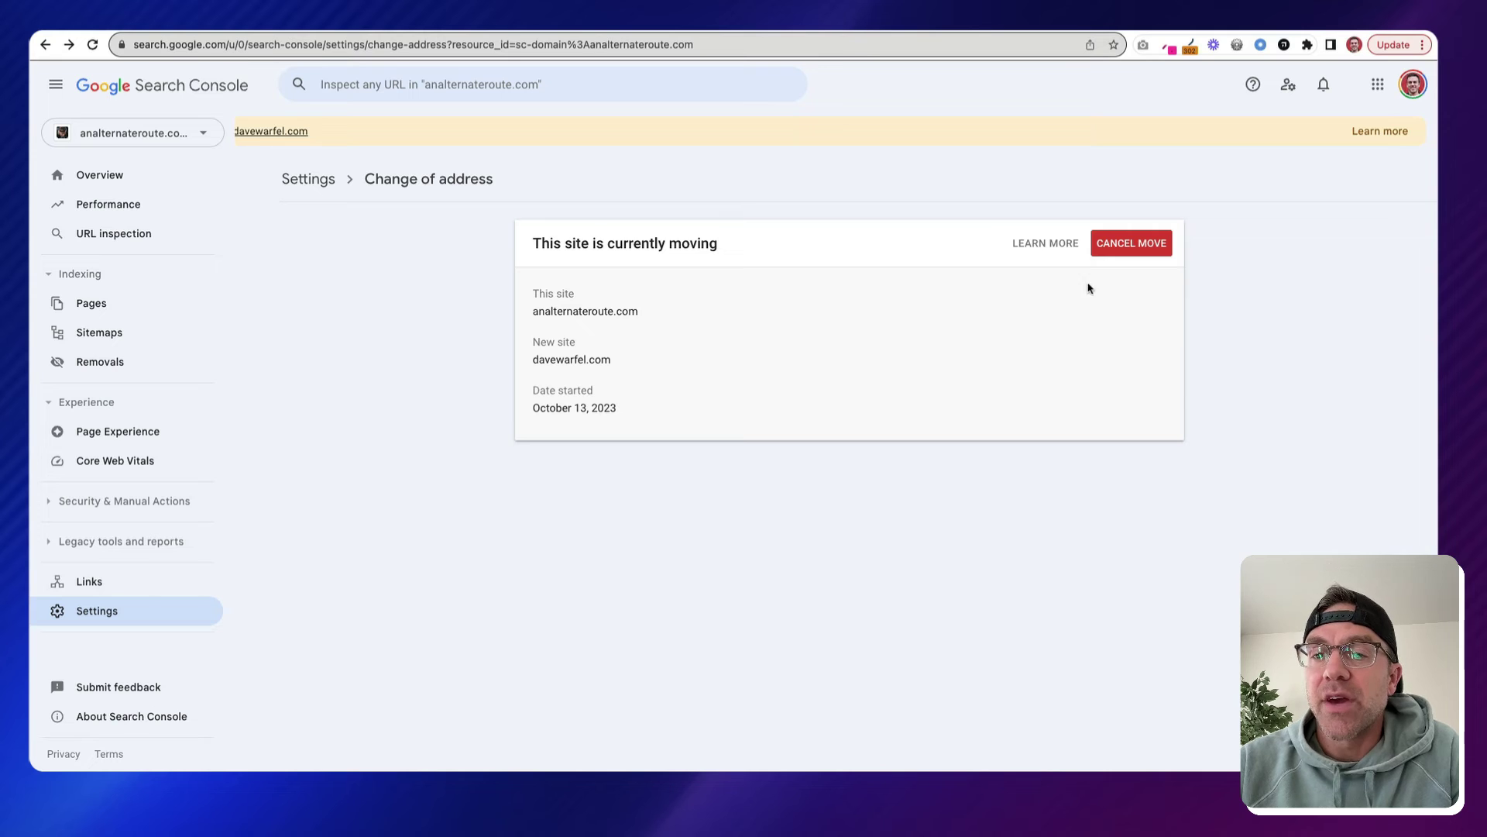
pyautogui.moveTo(535, 240); pyautogui.dragTo(721, 240)
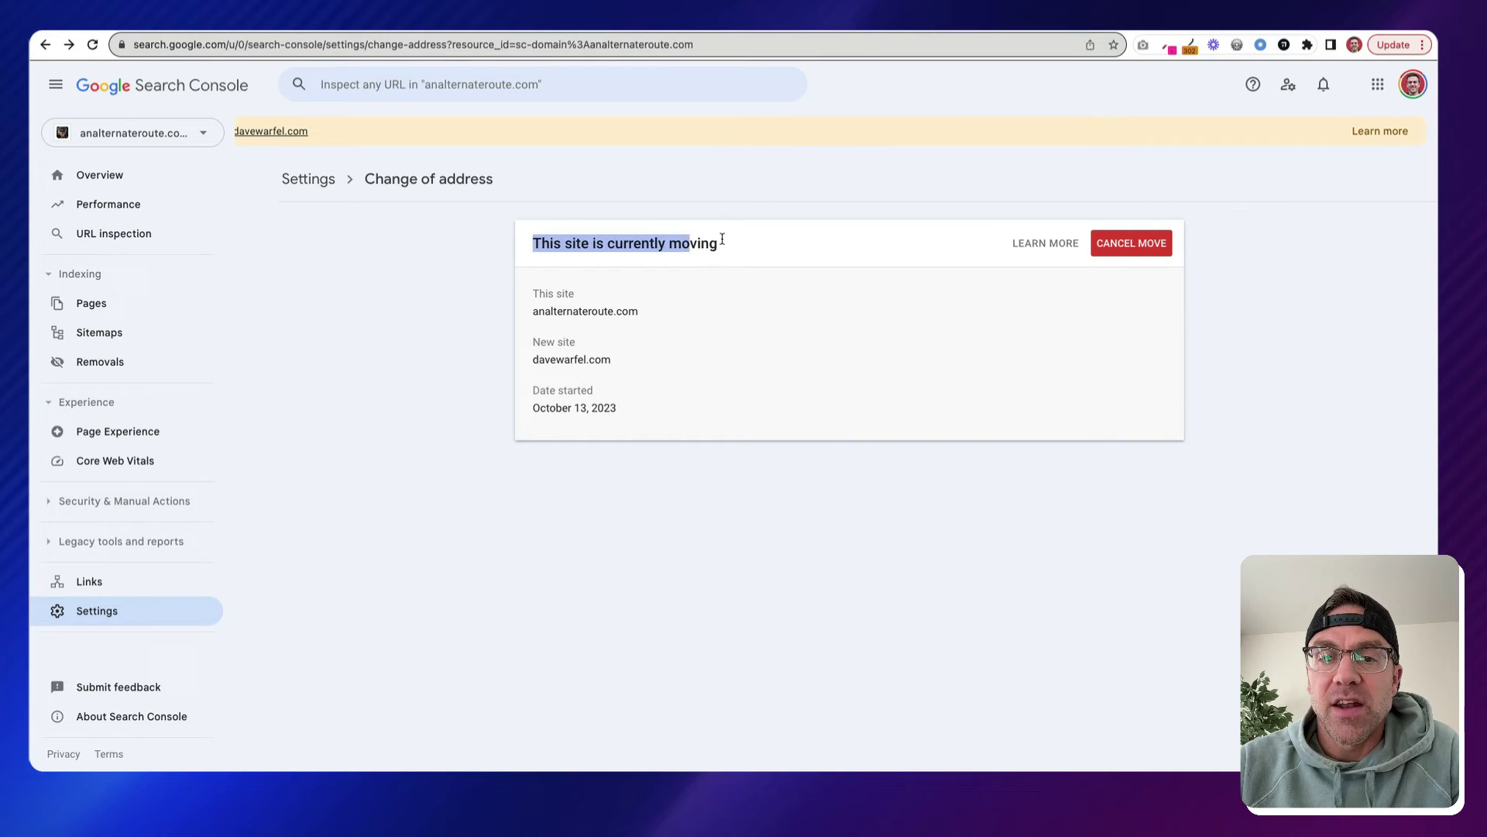
pyautogui.click(742, 244)
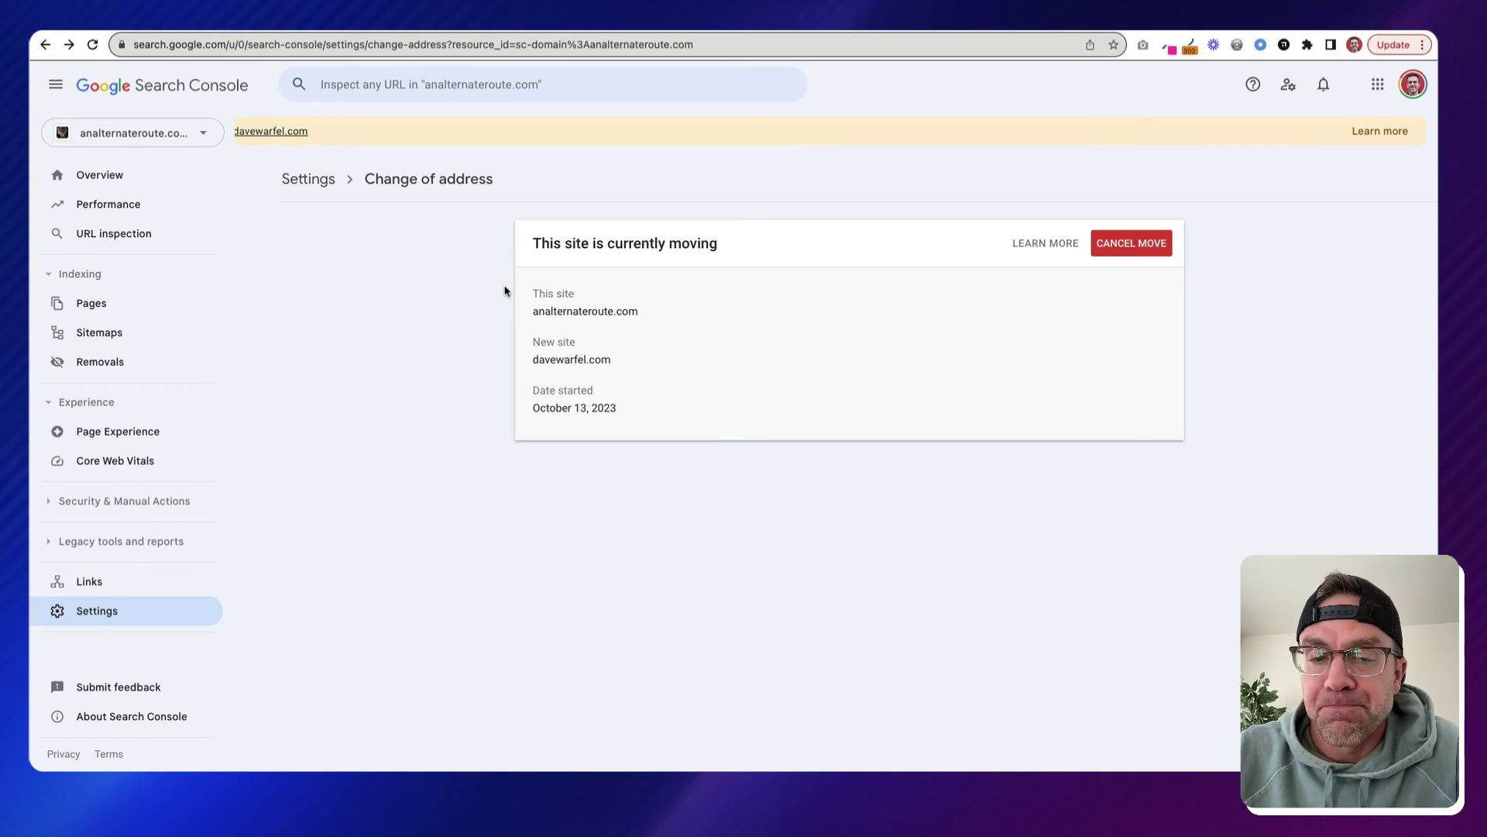
# Switch to the new domain property's Overview, which notes a site is moving to it.
pyautogui.click(163, 181)
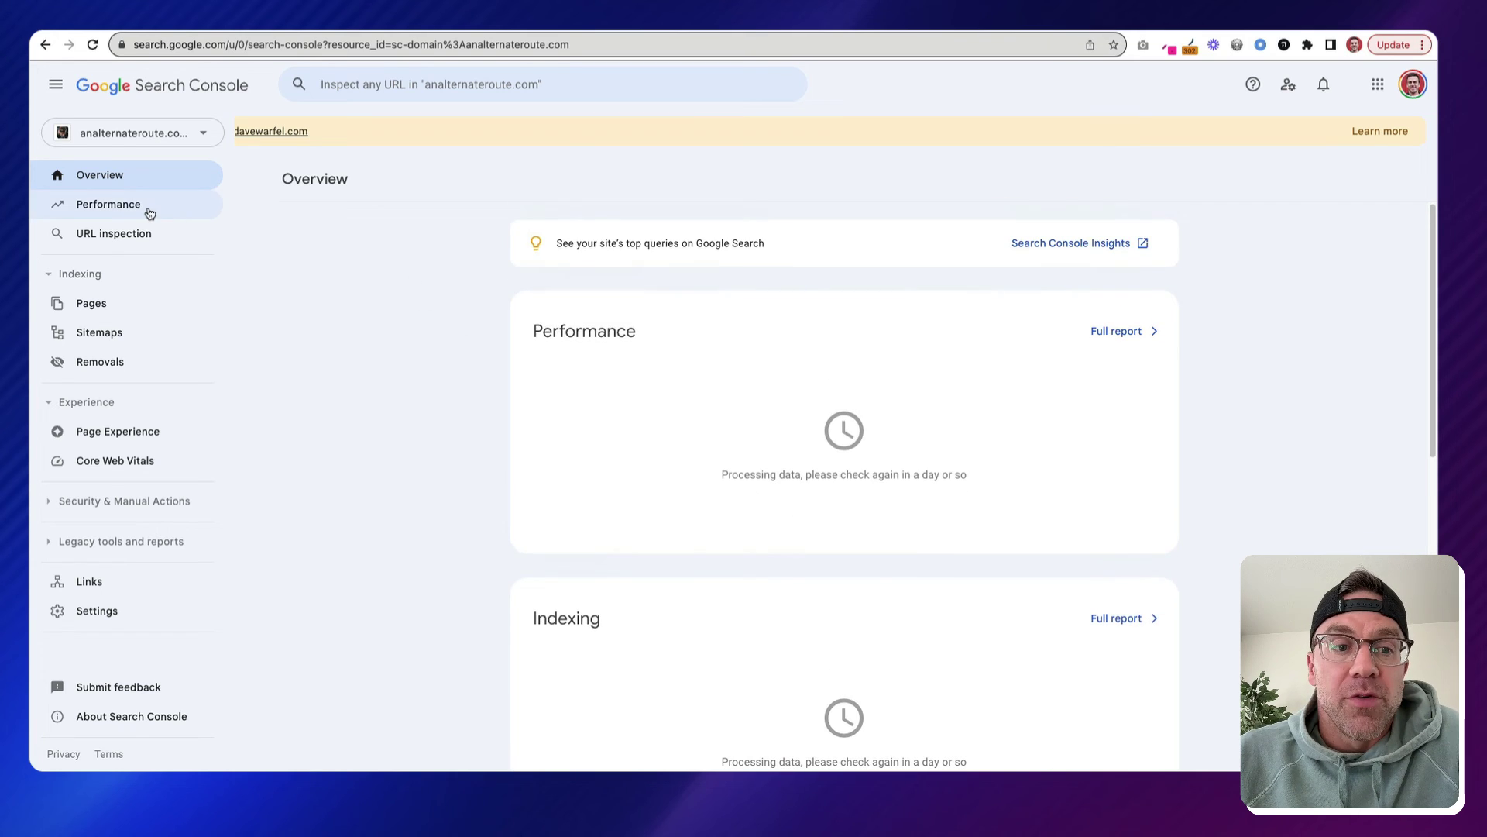
pyautogui.click(109, 204)
pyautogui.click(158, 176)
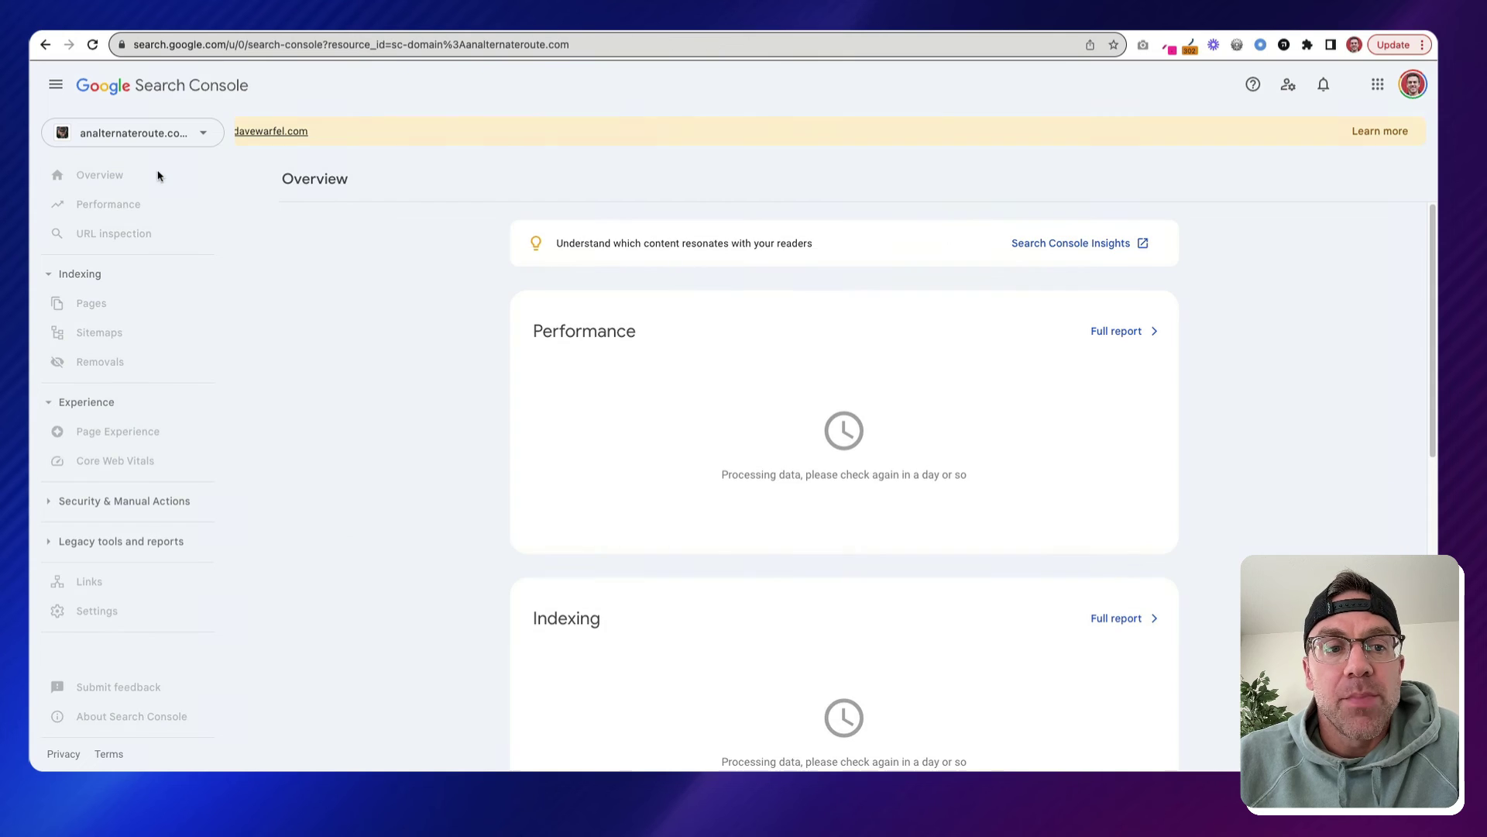
pyautogui.click(193, 139)
pyautogui.click(190, 209)
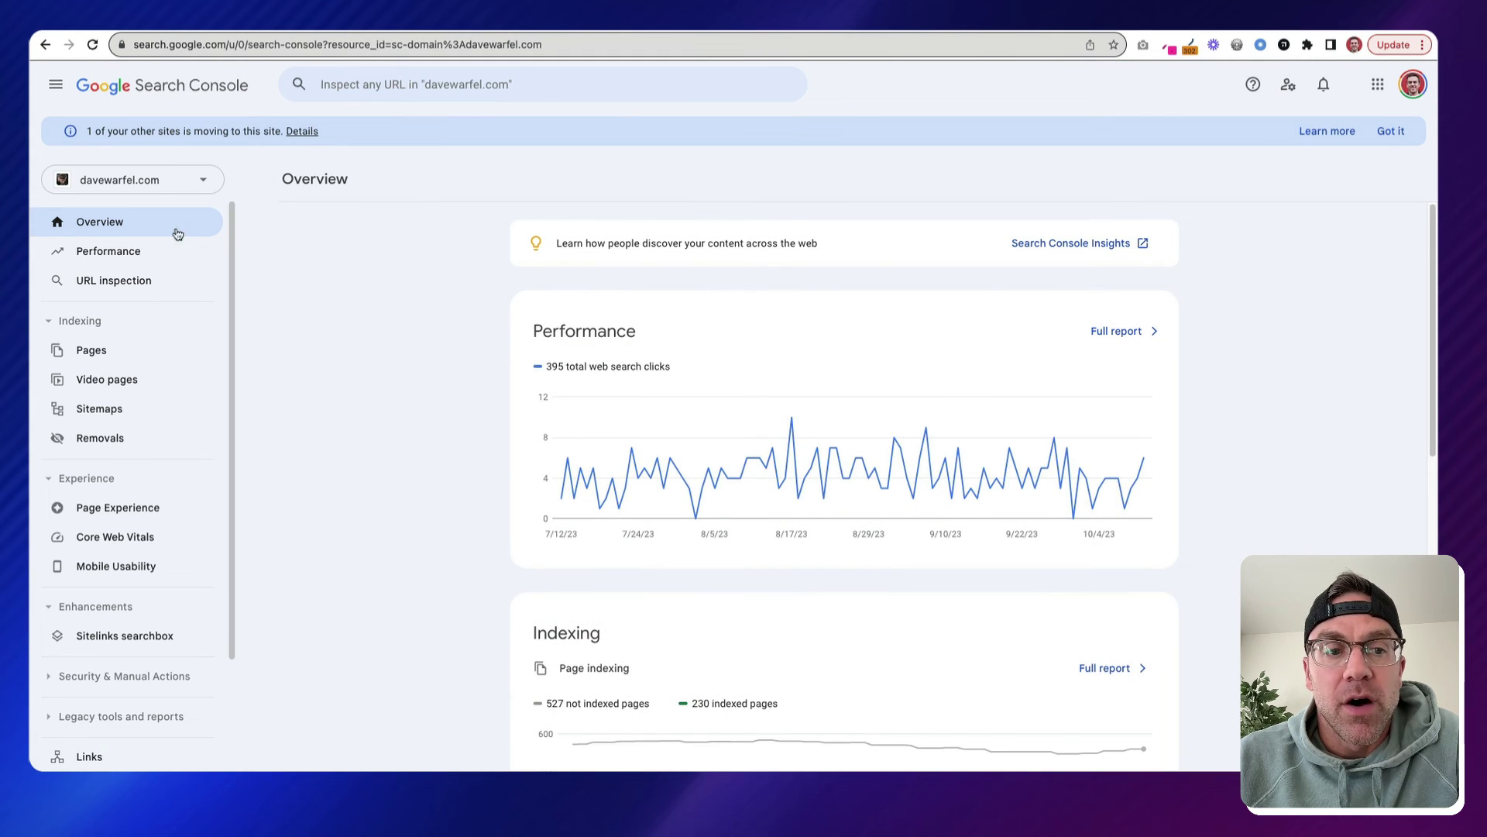
pyautogui.click(186, 184)
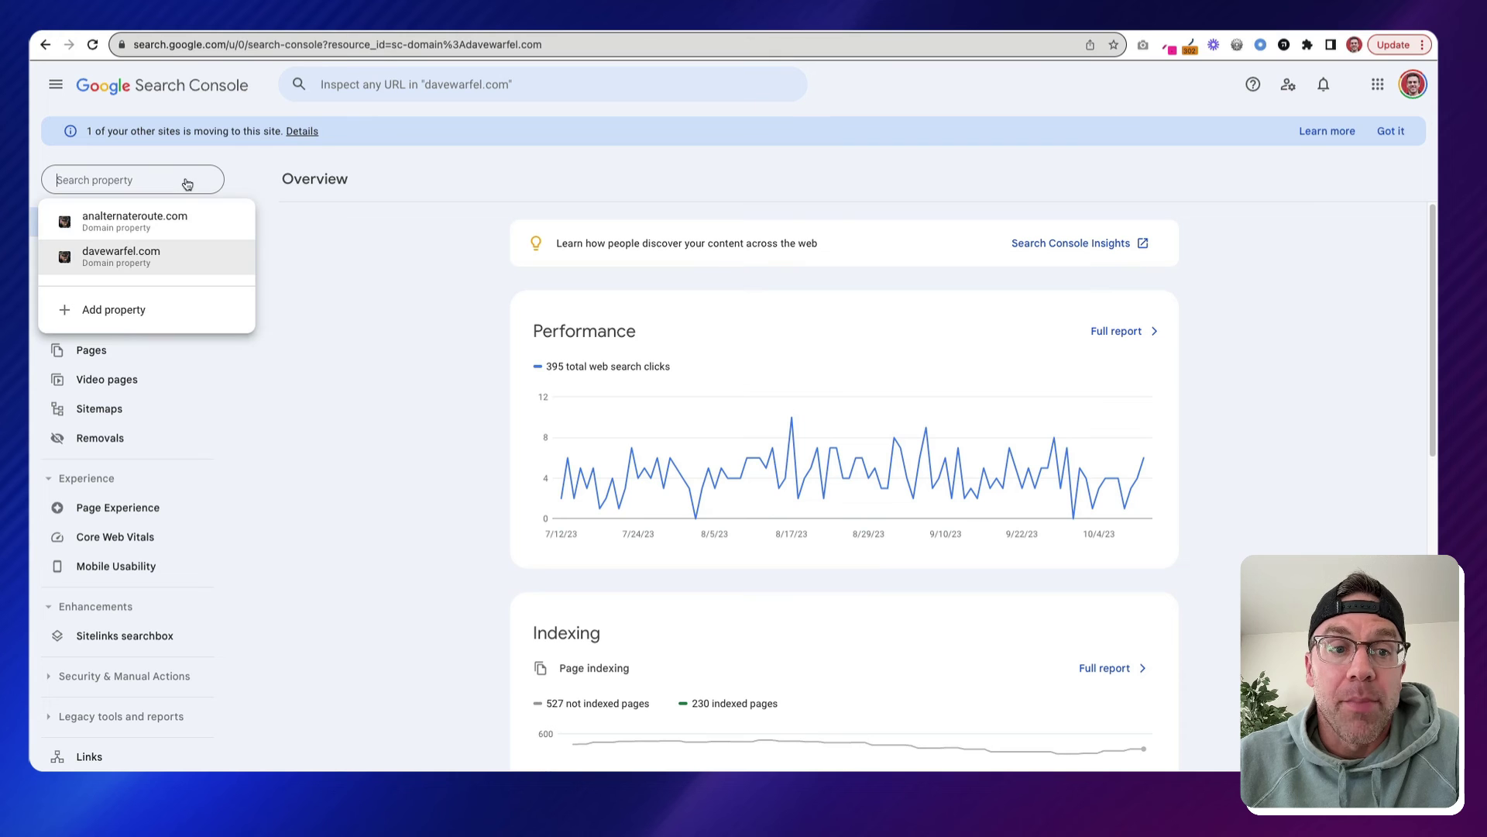
pyautogui.click(384, 285)
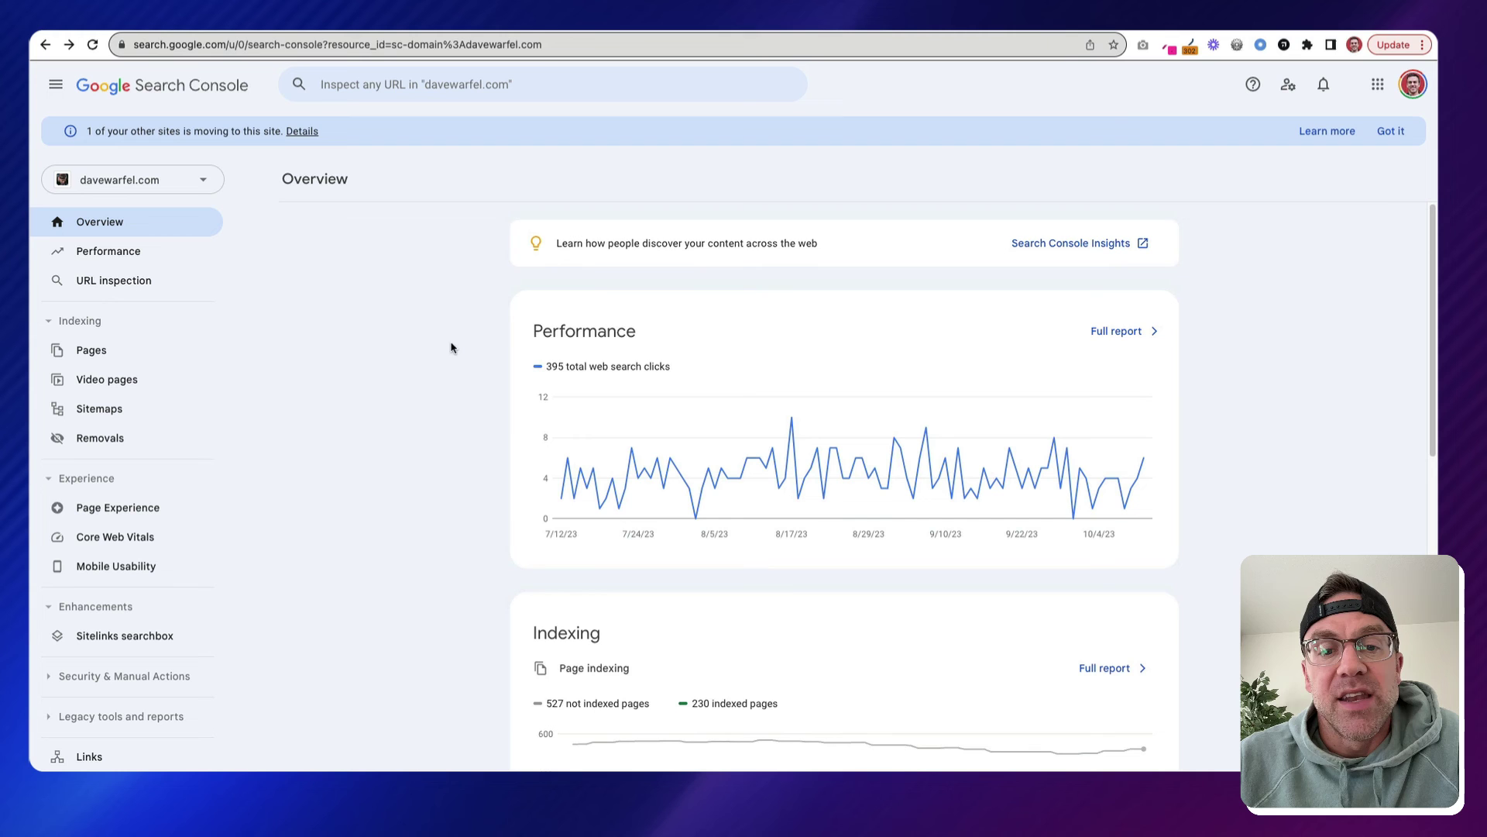
pyautogui.scroll(-1, 449, 392)
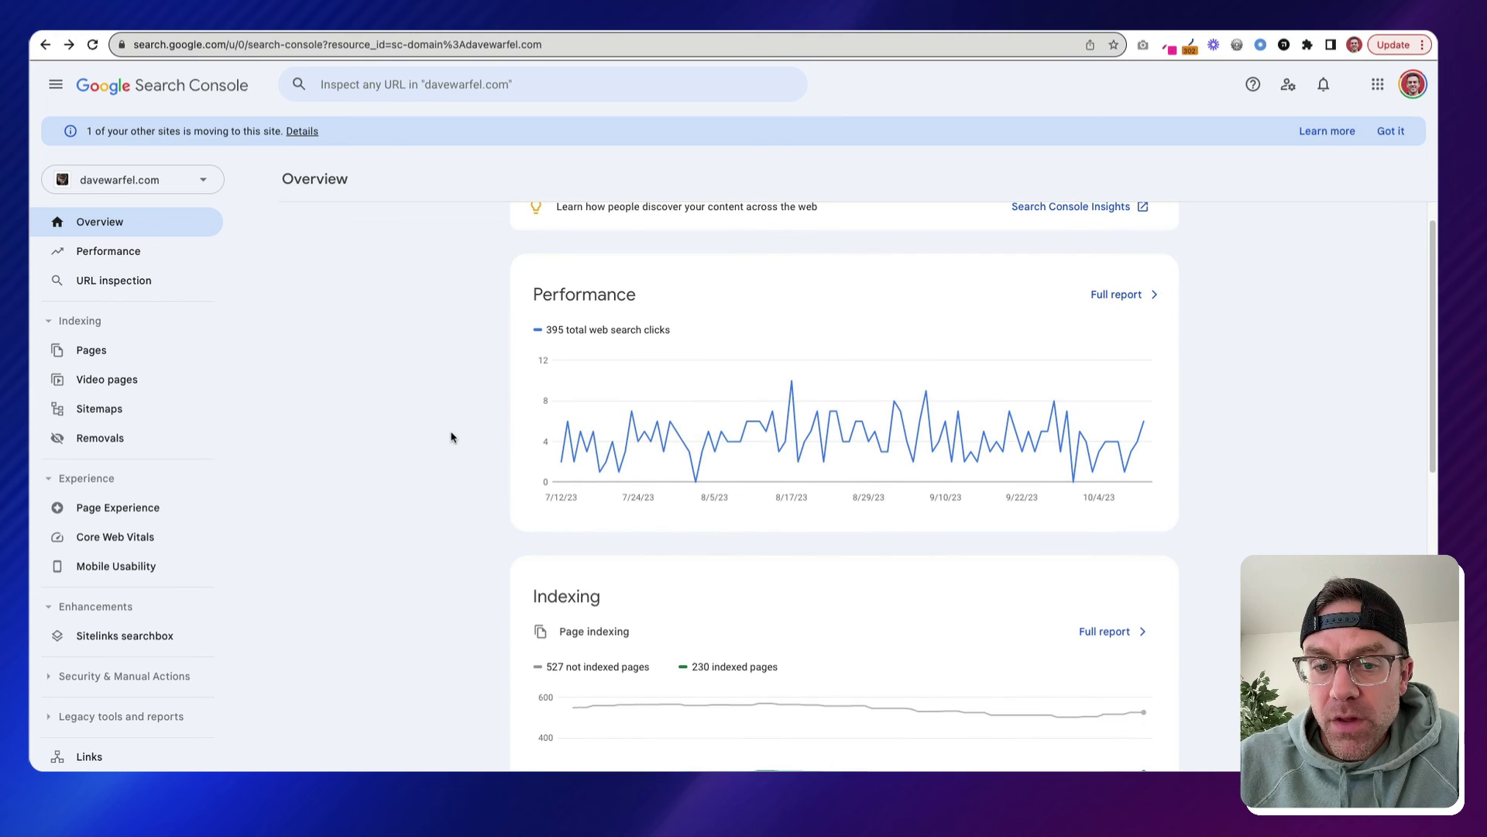
pyautogui.scroll(-5, 451, 437)
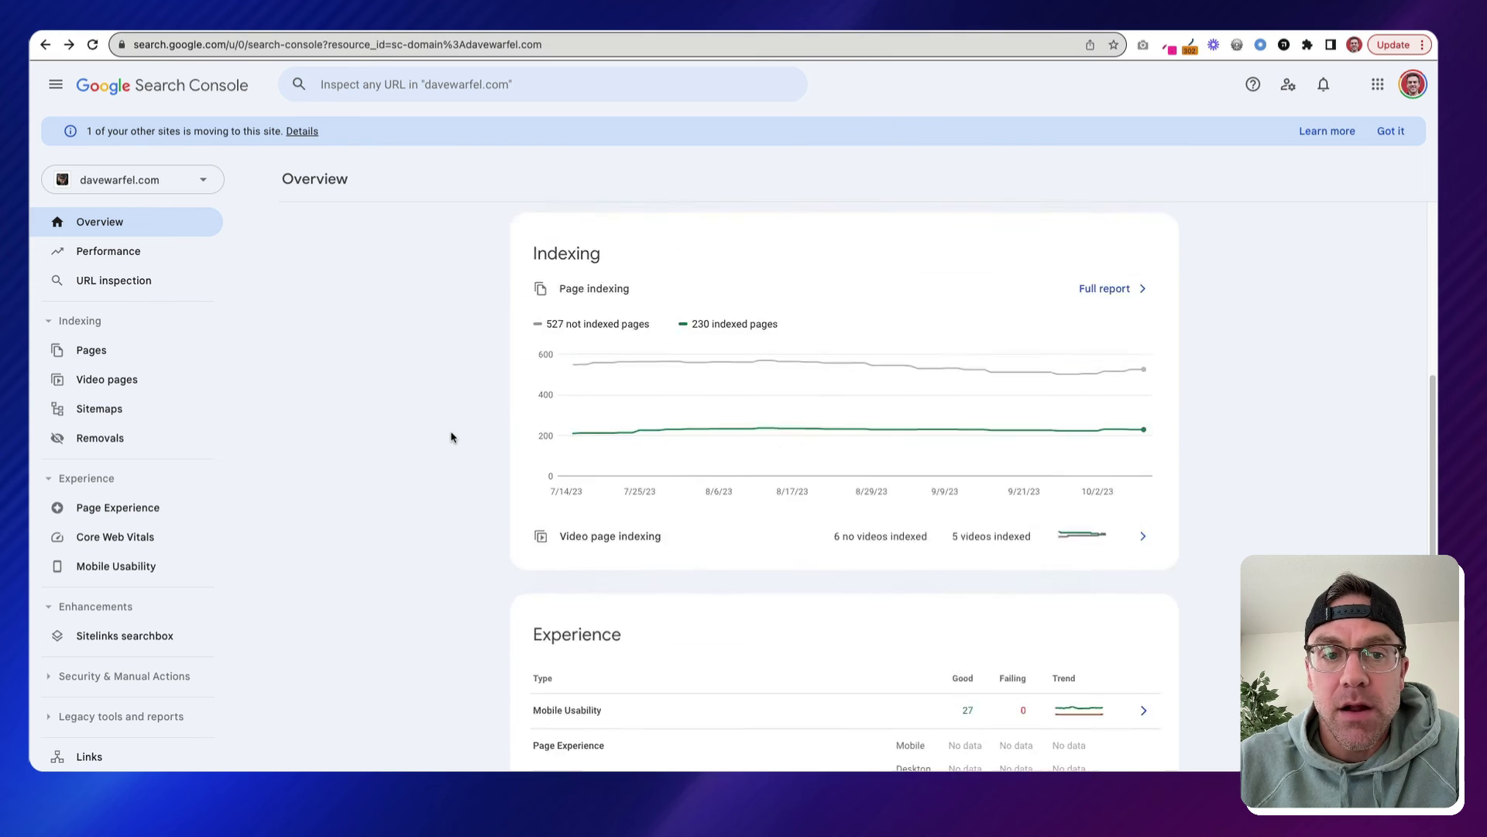
pyautogui.scroll(5, 451, 437)
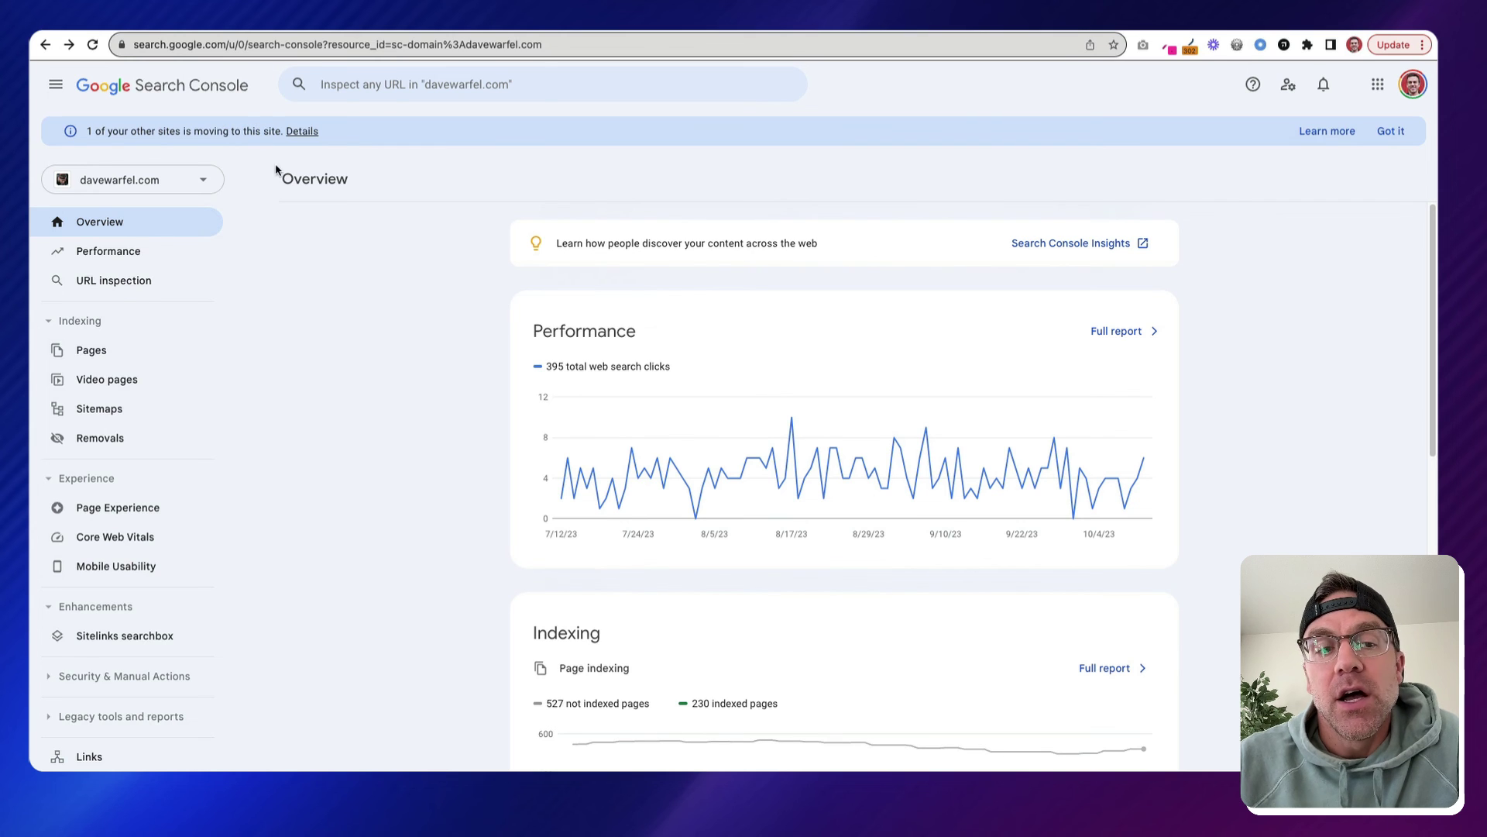
pyautogui.click(177, 171)
pyautogui.click(355, 253)
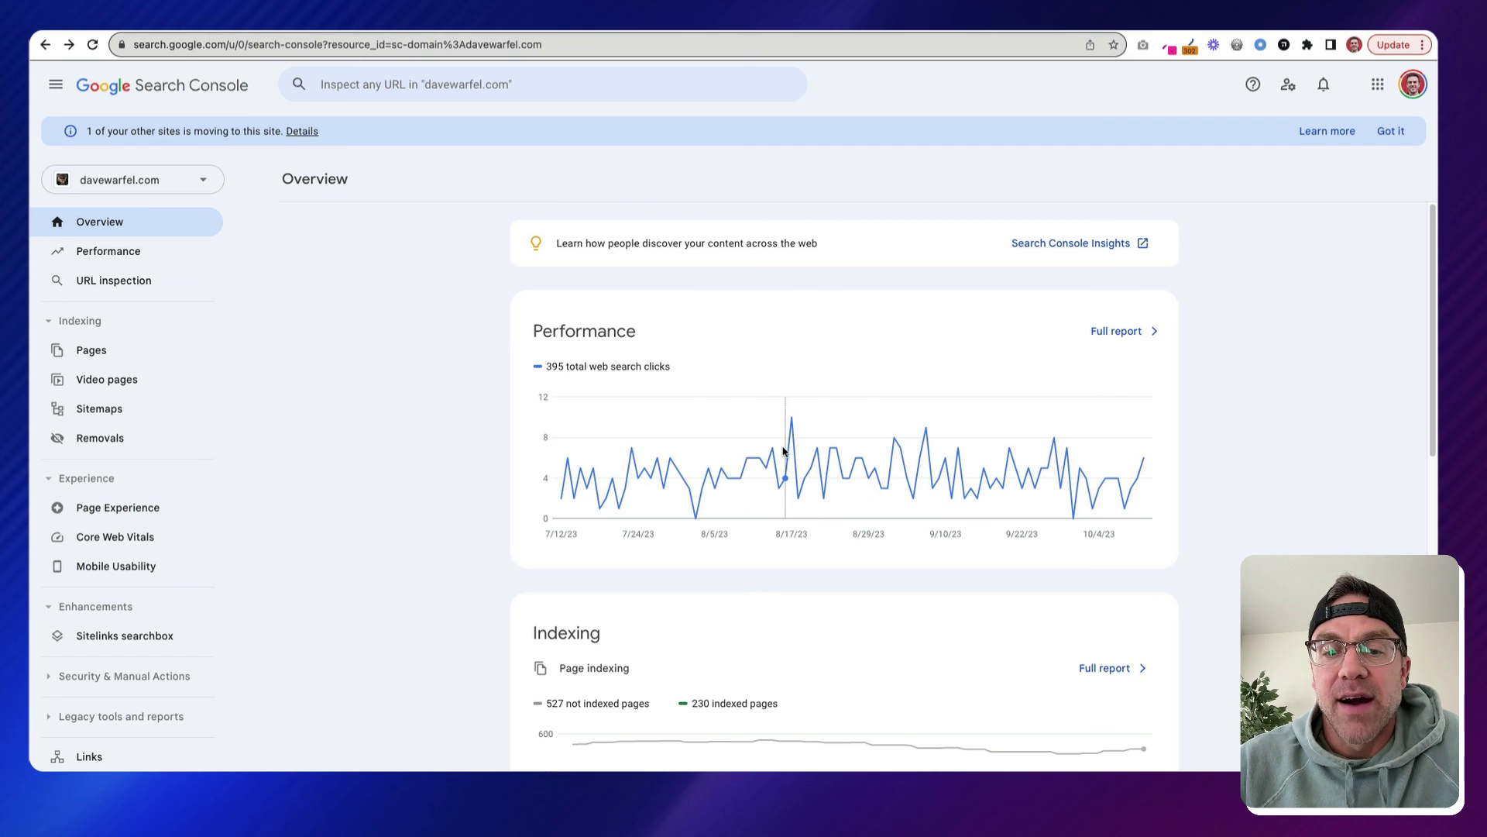
pyautogui.scroll(-3, 477, 453)
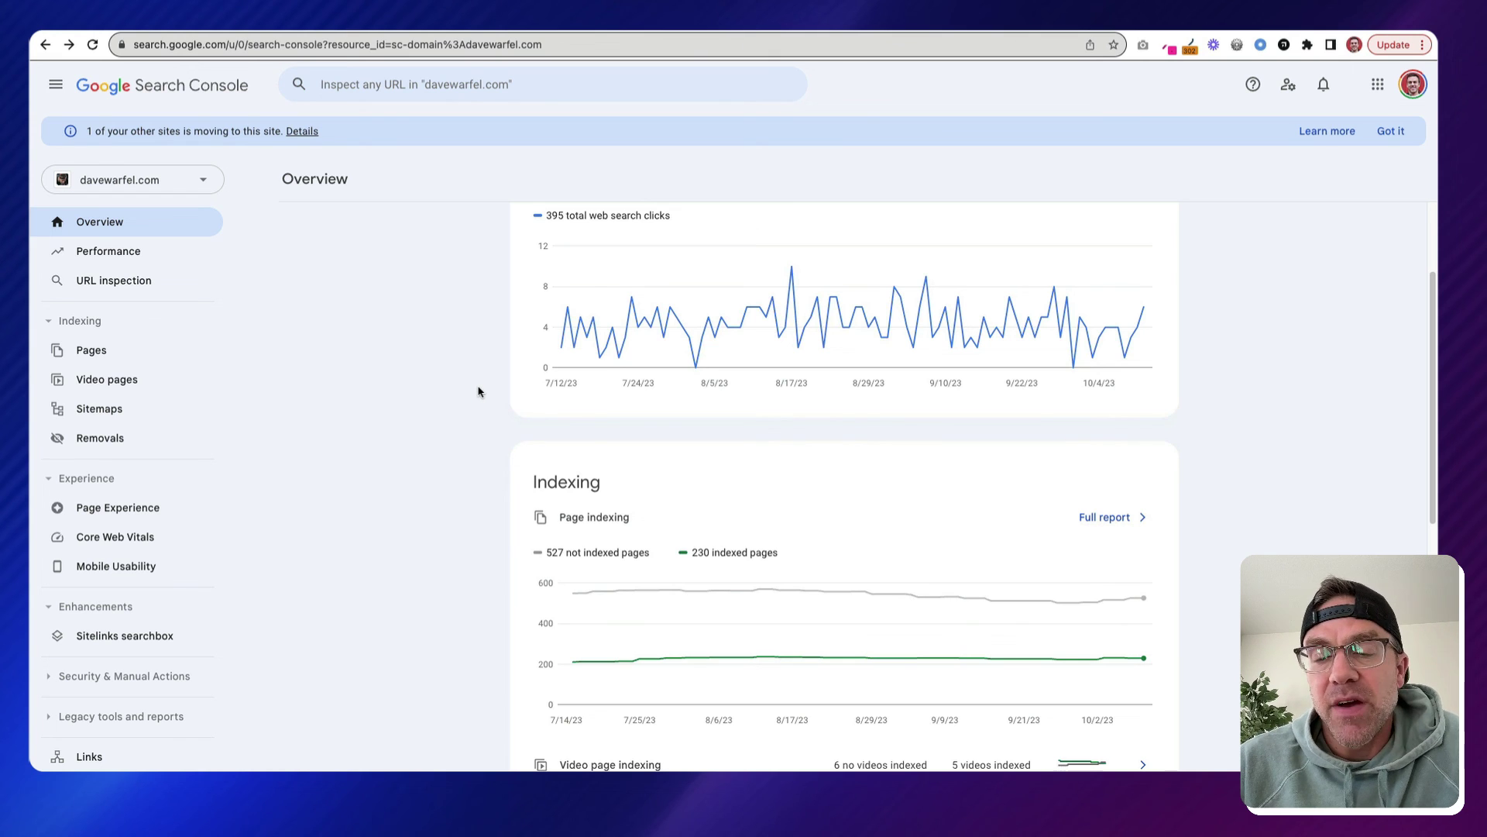
pyautogui.scroll(-1, 478, 392)
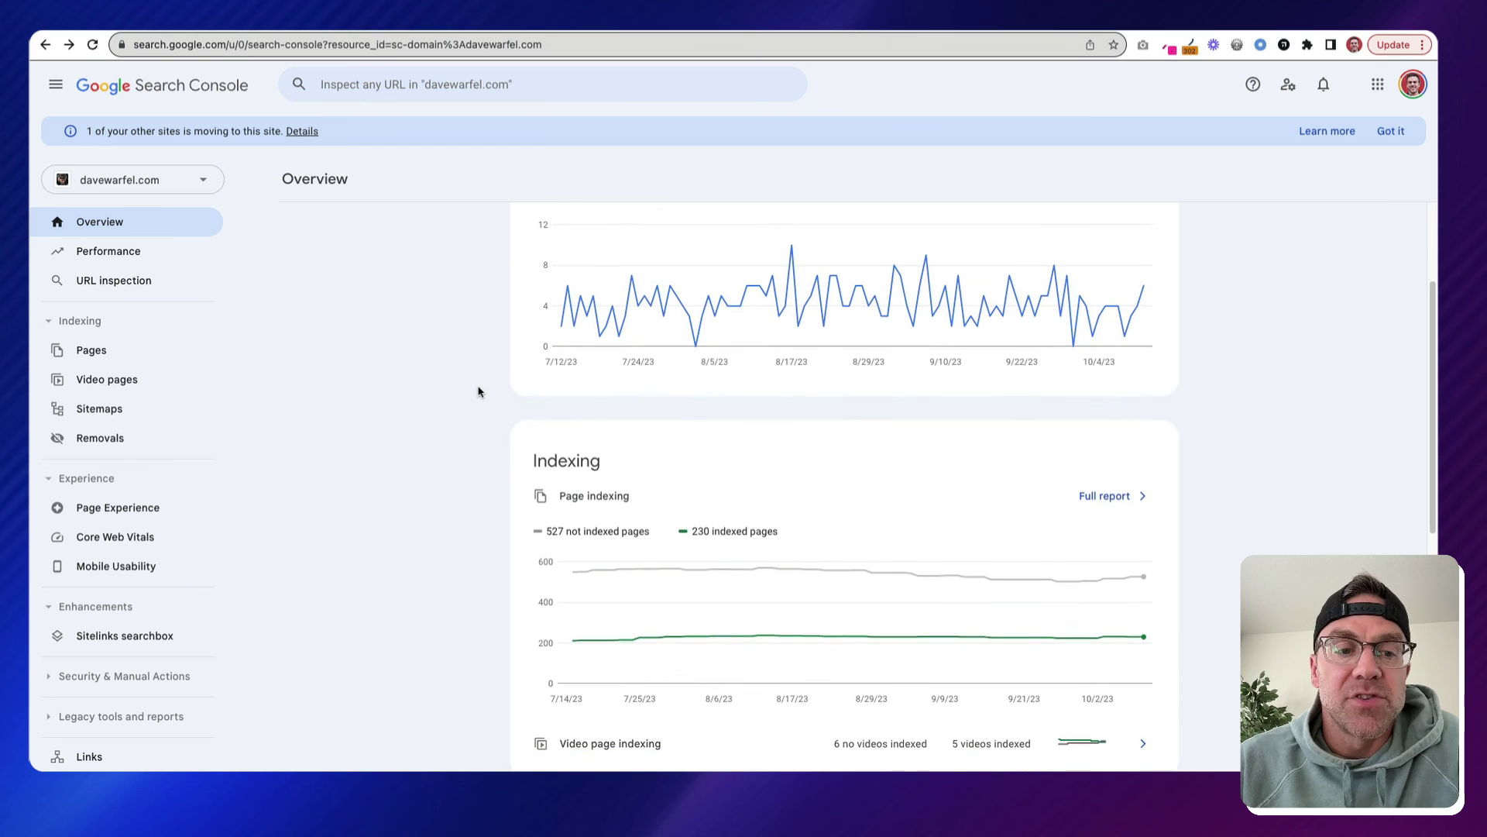
pyautogui.scroll(-1, 480, 392)
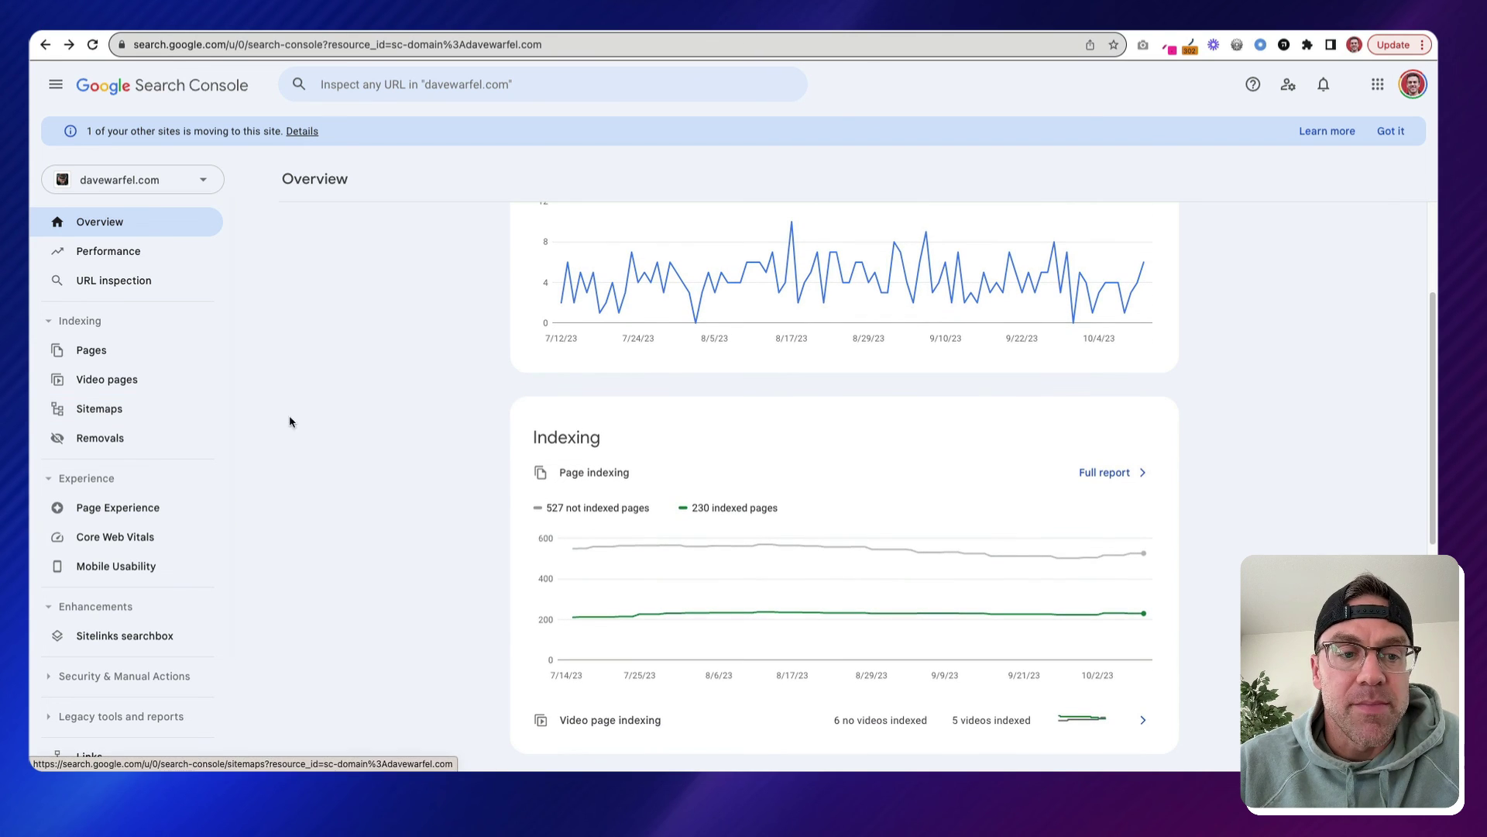